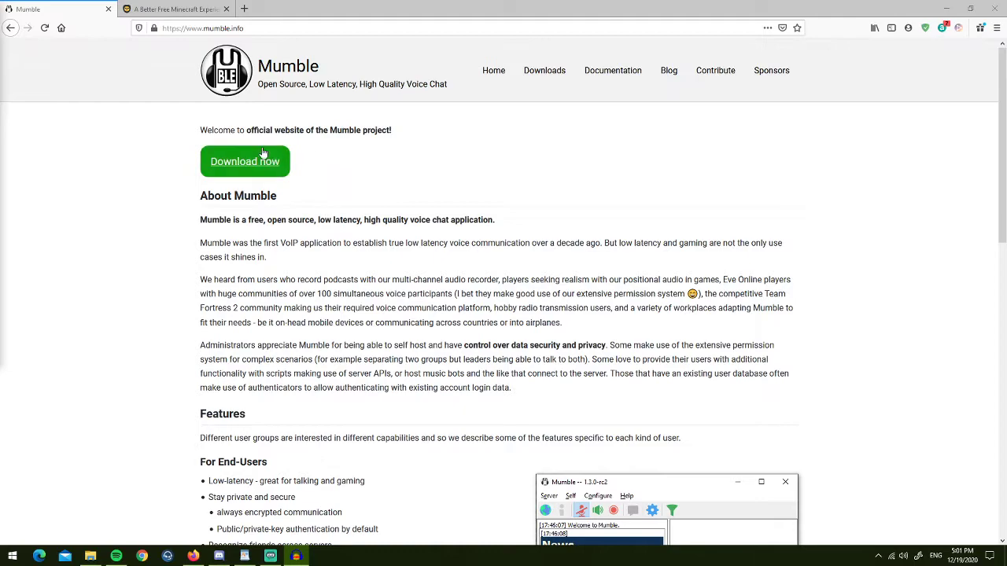
click(177, 8)
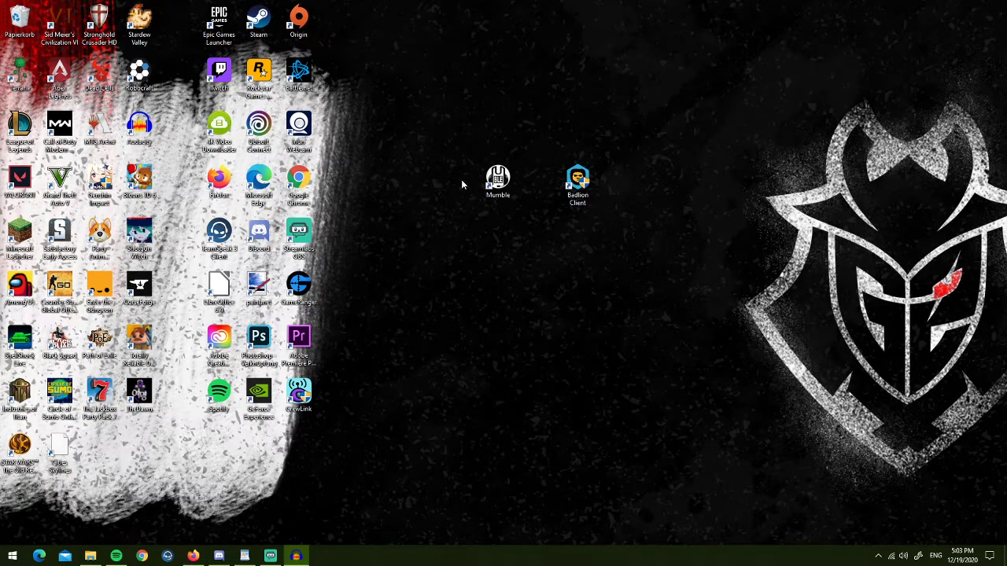
drag(450, 117, 657, 228)
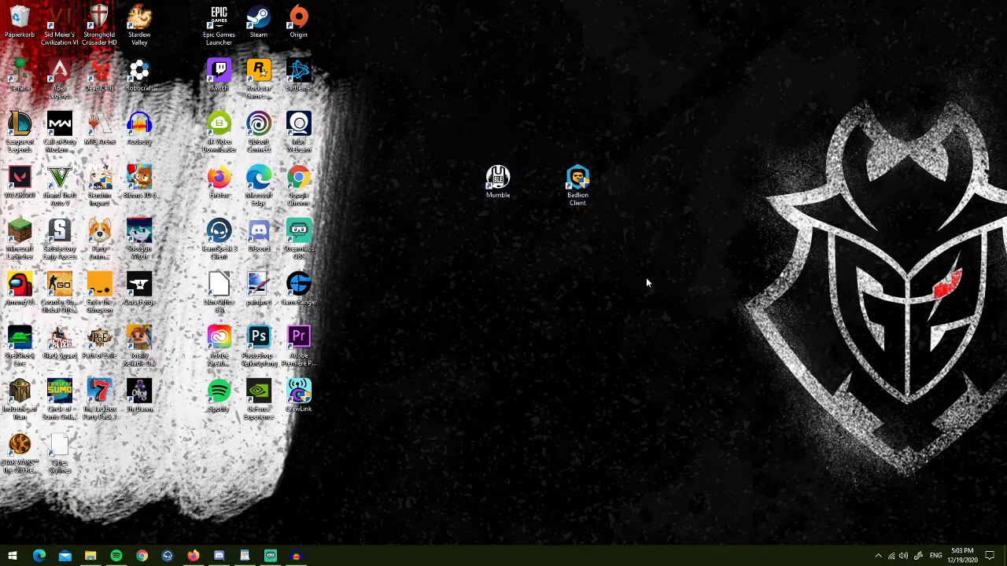
drag(655, 269, 437, 112)
click(490, 274)
Launch Mumble from its desktop shortcut and reposition the Mumble window
click(497, 179)
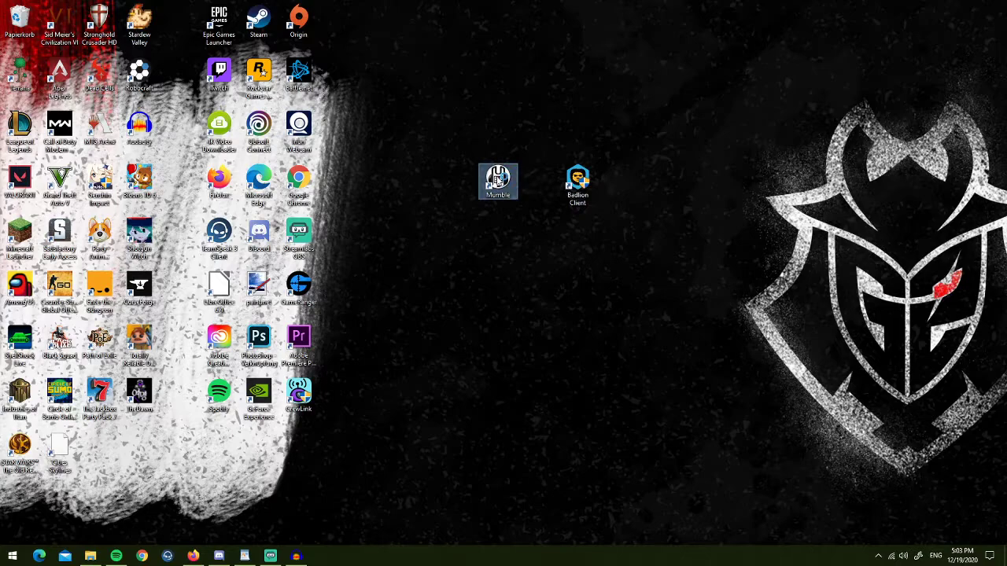
double_click(497, 180)
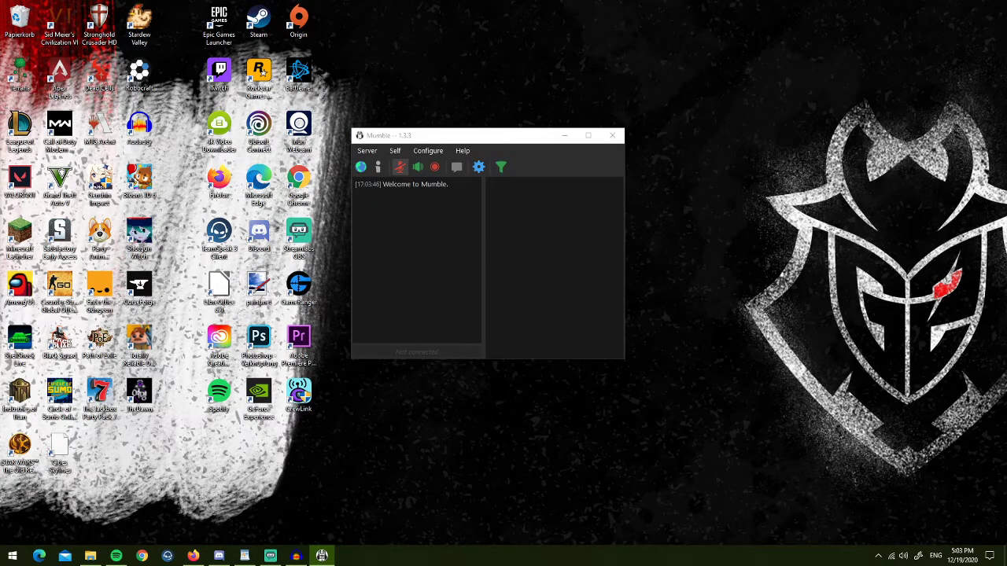
drag(470, 135, 509, 96)
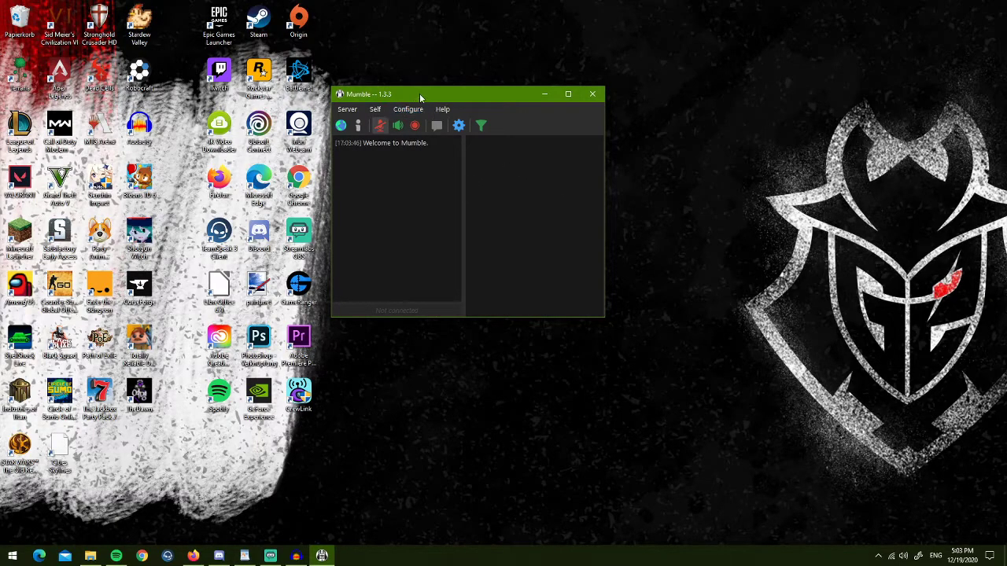
drag(419, 93, 404, 89)
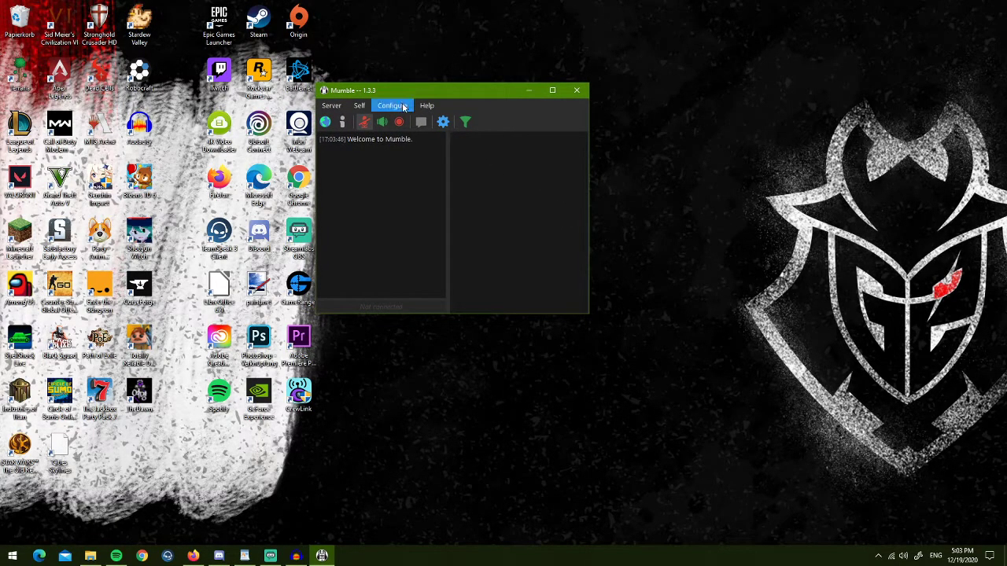
Open Mumble's settings and choose Microphone (USB Audio CODEC) as the audio input device
click(403, 106)
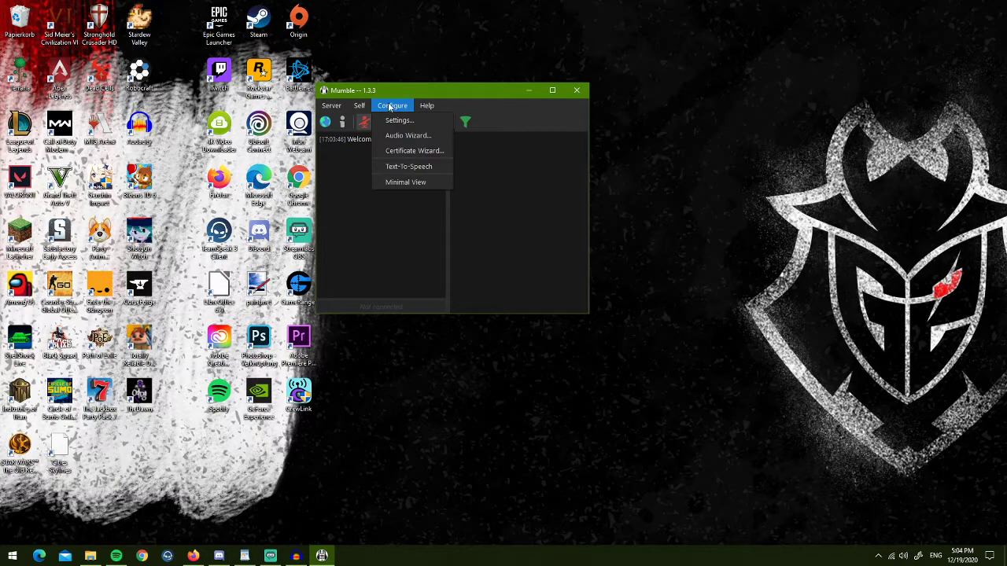
click(398, 121)
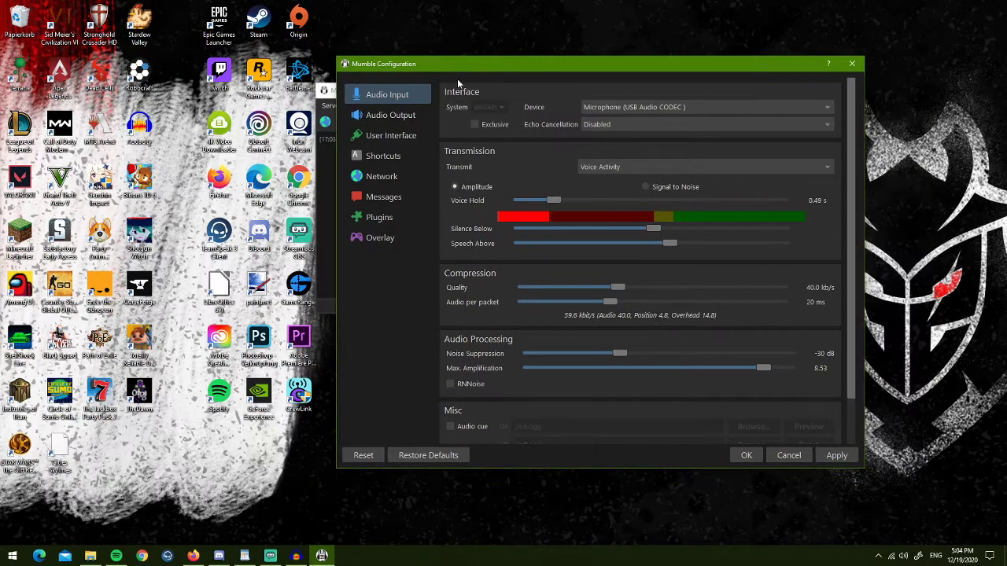
click(614, 108)
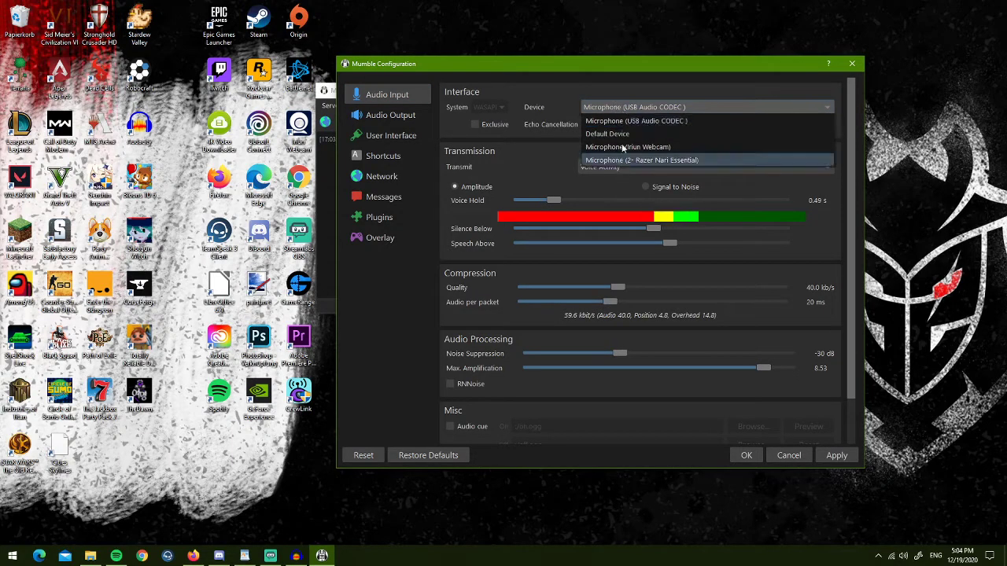
click(660, 122)
drag(609, 63, 570, 62)
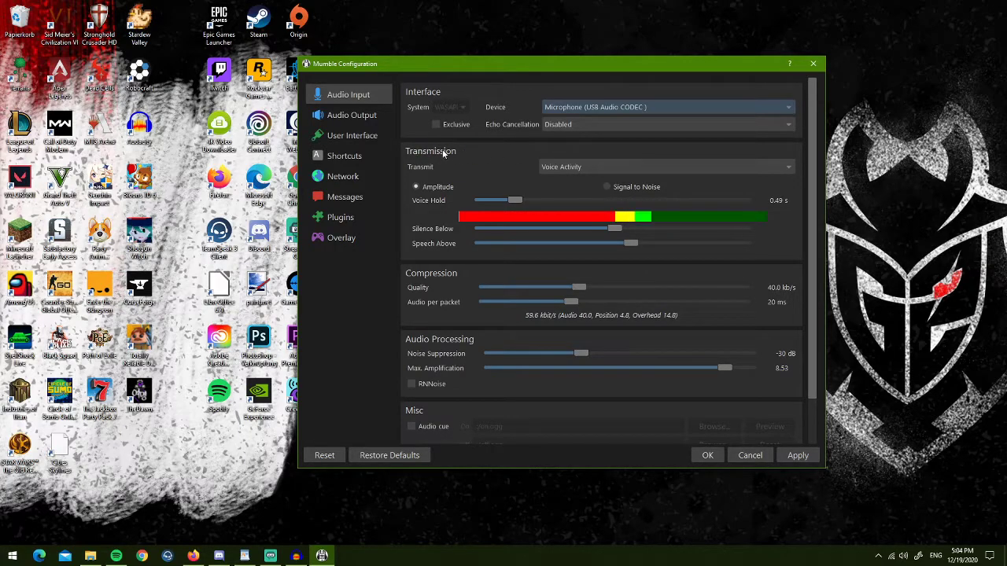
Set the microphone transmission mode to Voice Activity and raise the Silence Below threshold slightly
click(571, 166)
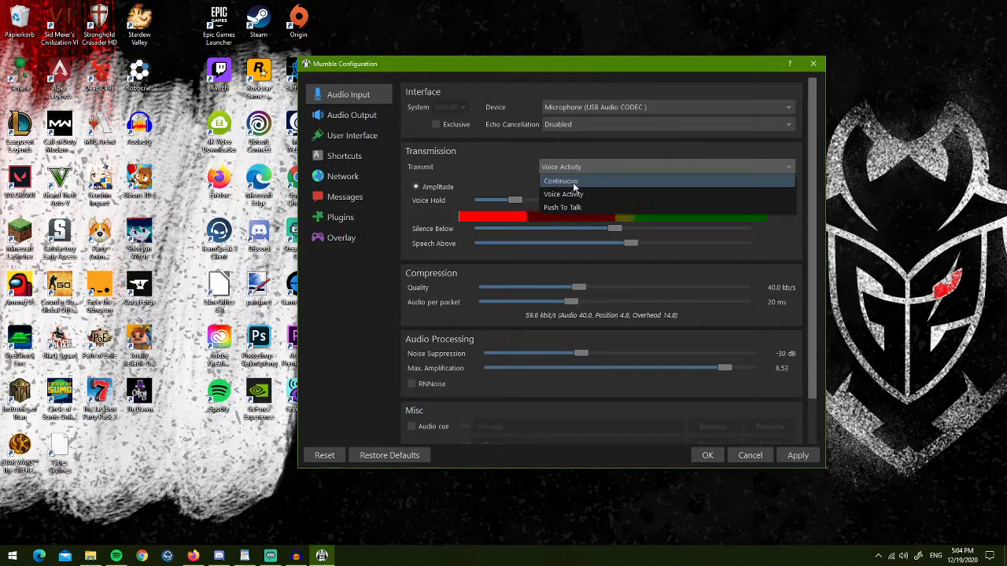
click(578, 197)
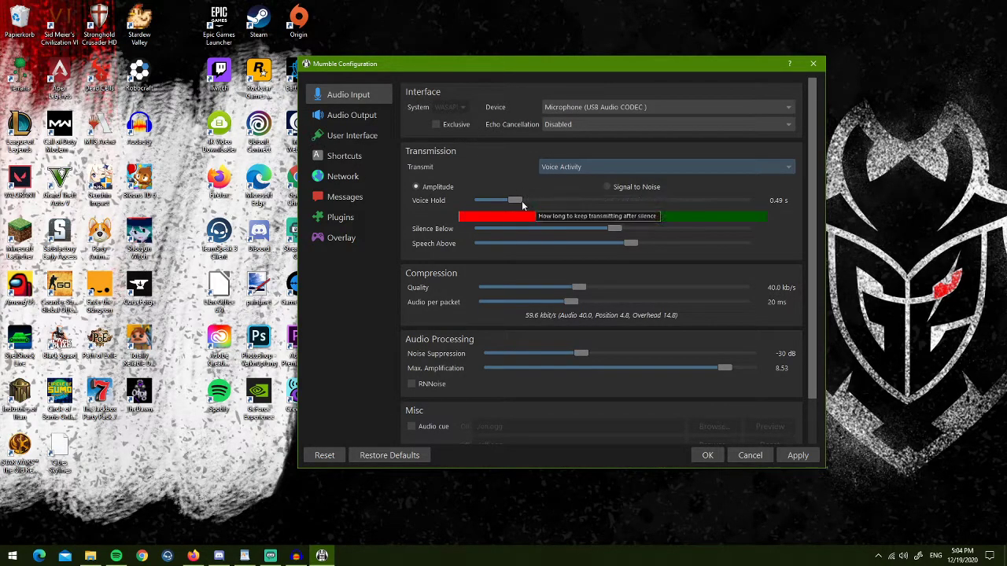
drag(614, 229, 614, 230)
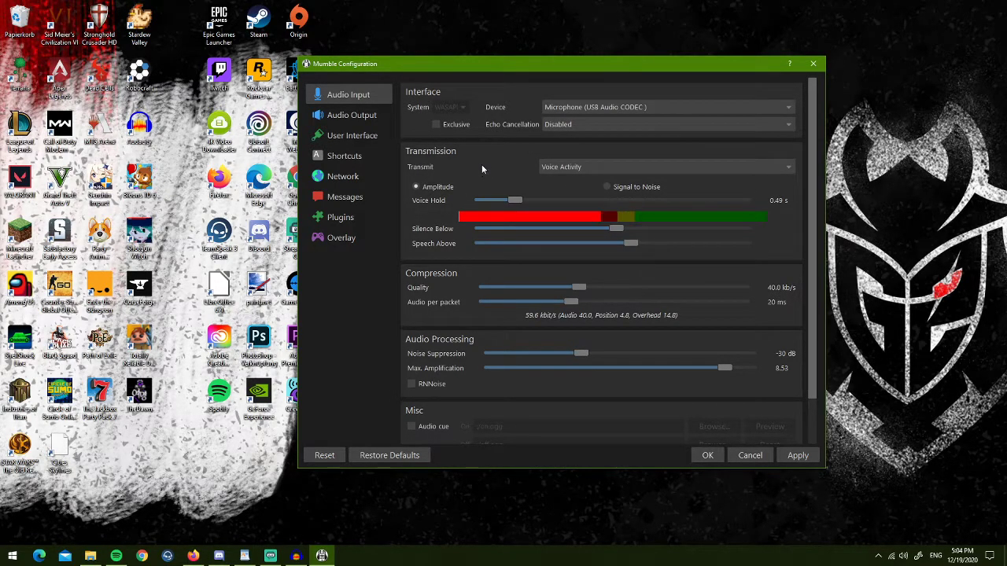
click(572, 168)
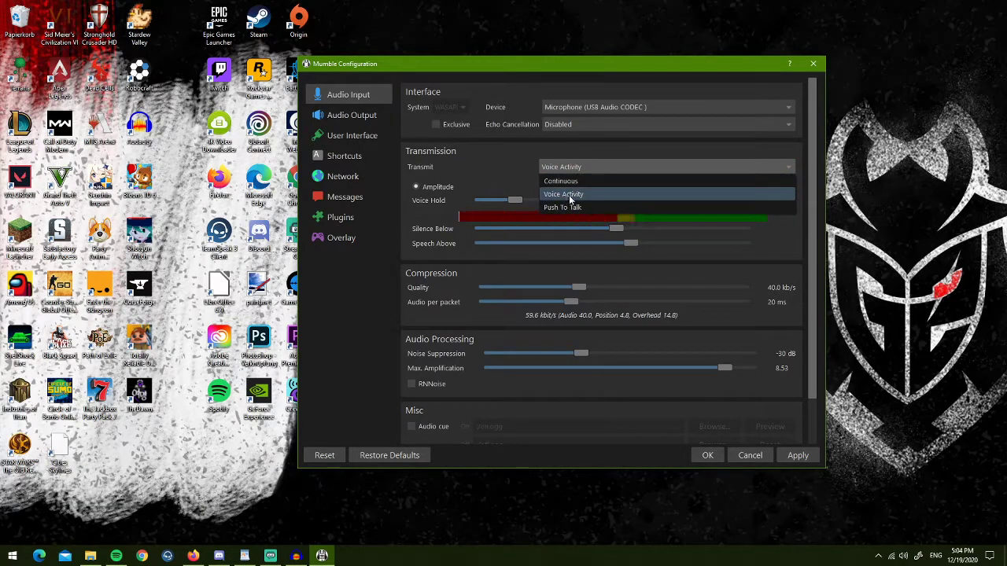
click(572, 194)
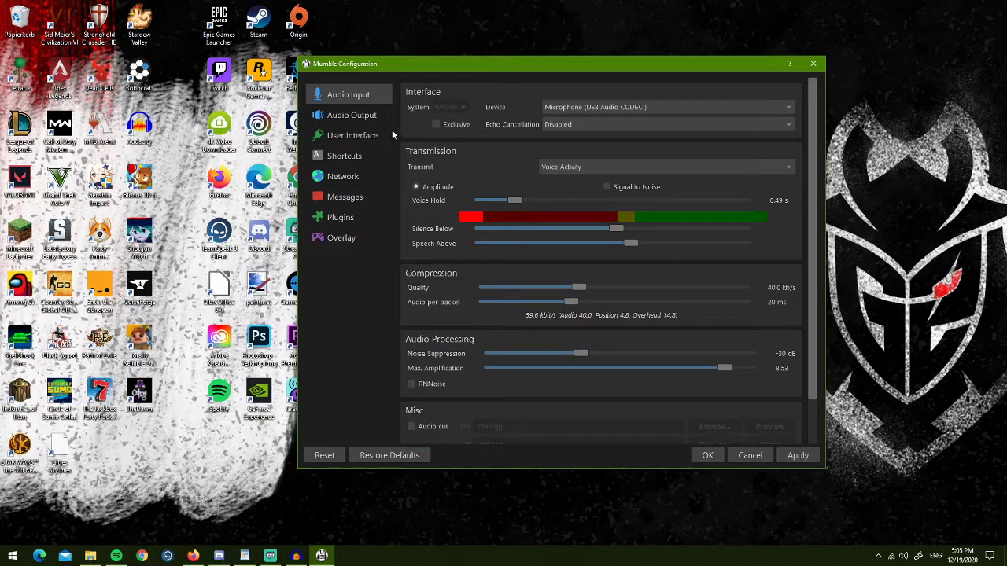
In the audio output settings, set the positional audio minimum distance to 1.0 m
click(352, 117)
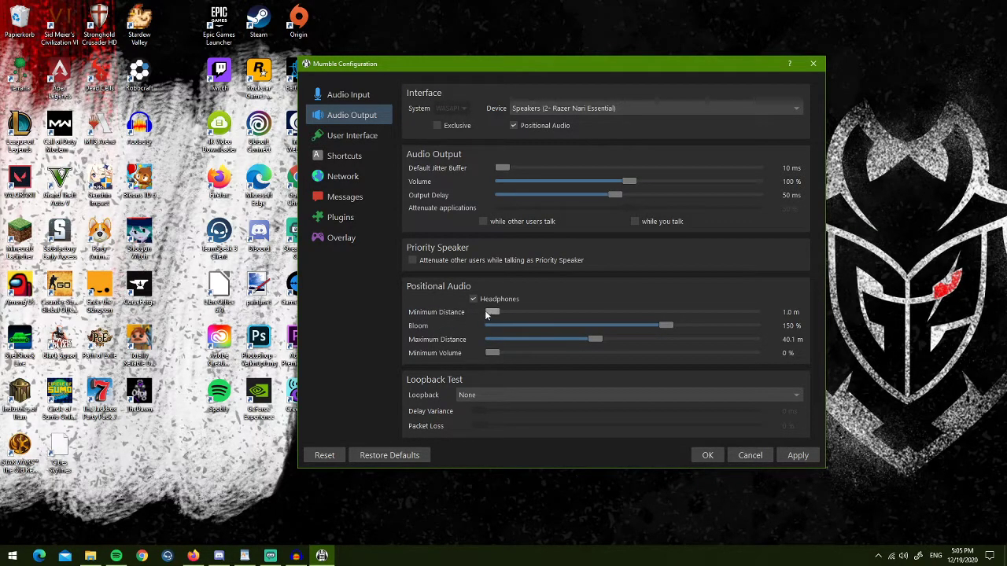
drag(495, 316, 452, 309)
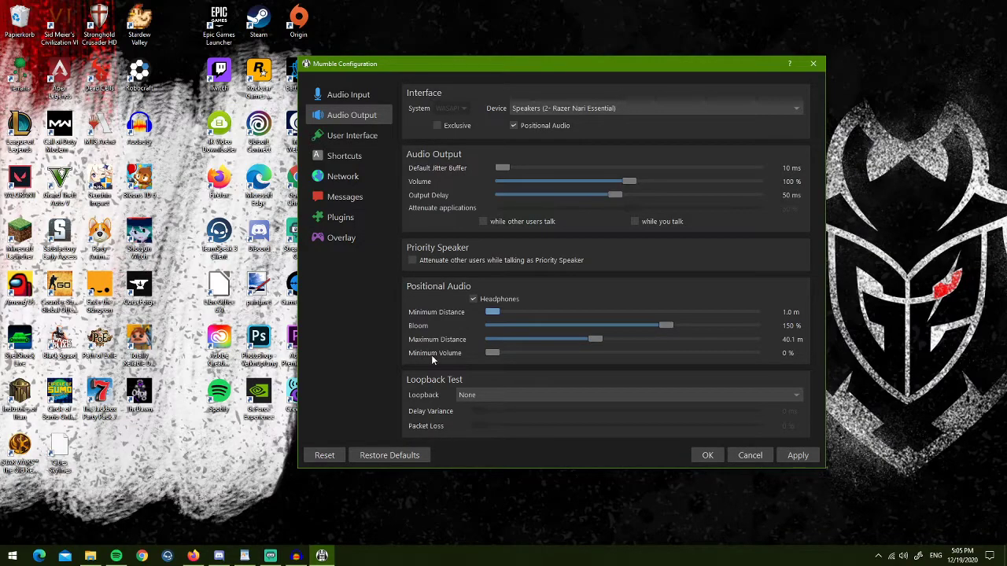
Review the Link to Game and Transmit Position option and the list of enabled game plugins
click(370, 218)
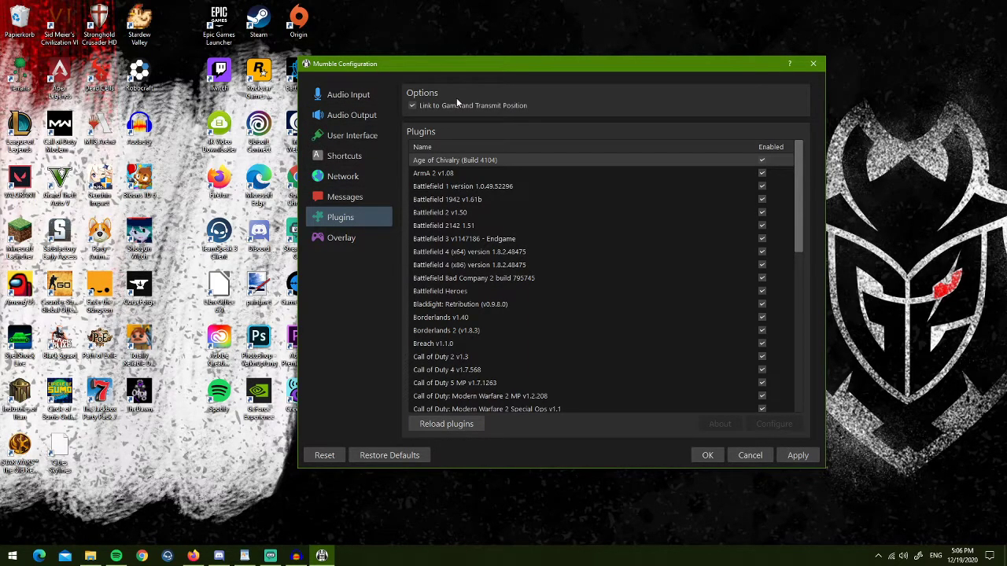
scroll(807, 296, down, 5)
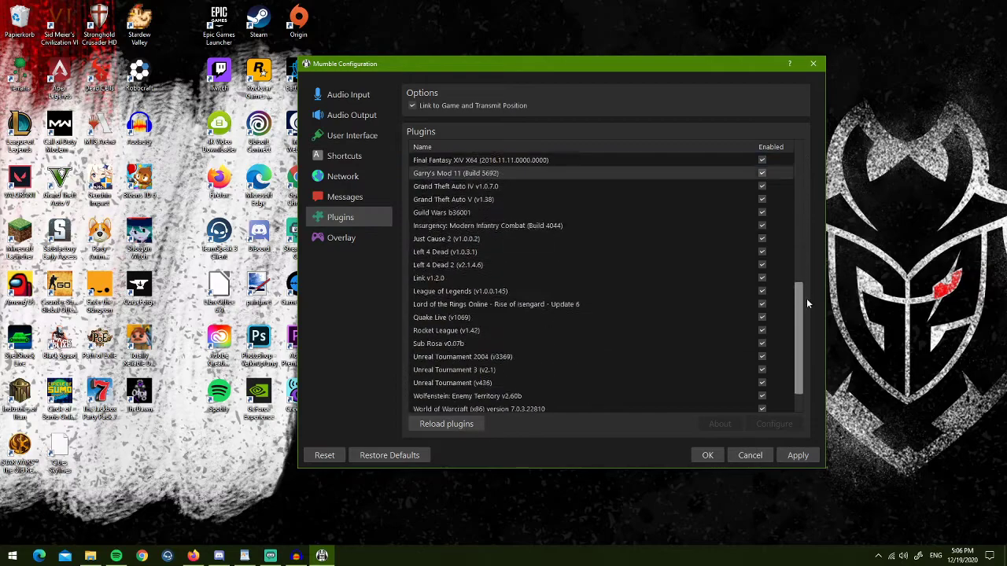
scroll(524, 316, up, 5)
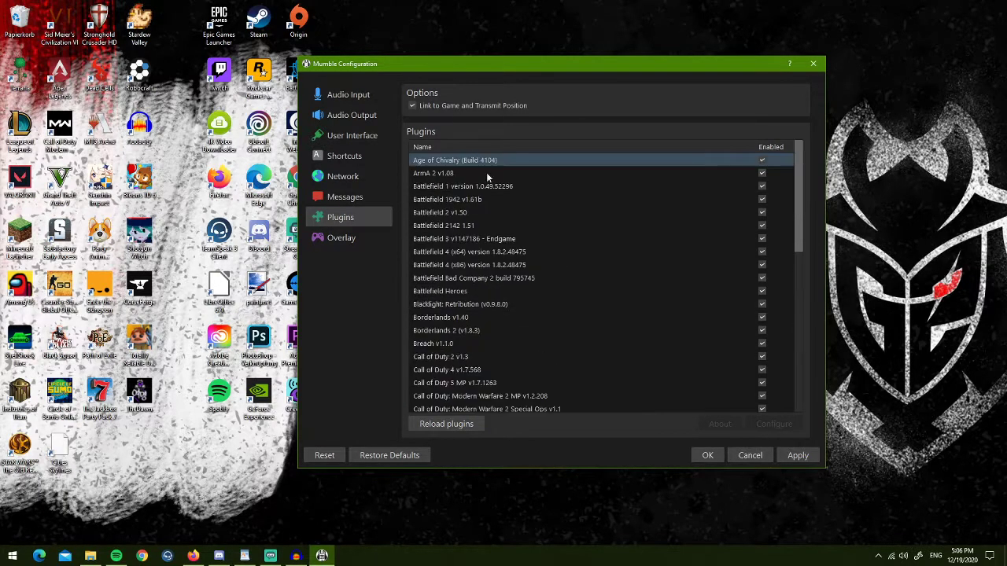
scroll(494, 340, down, 5)
scroll(494, 340, up, 5)
Add a Push-to-Talk shortcut assigned to M:Taste 1, and remove that shortcut again
click(351, 156)
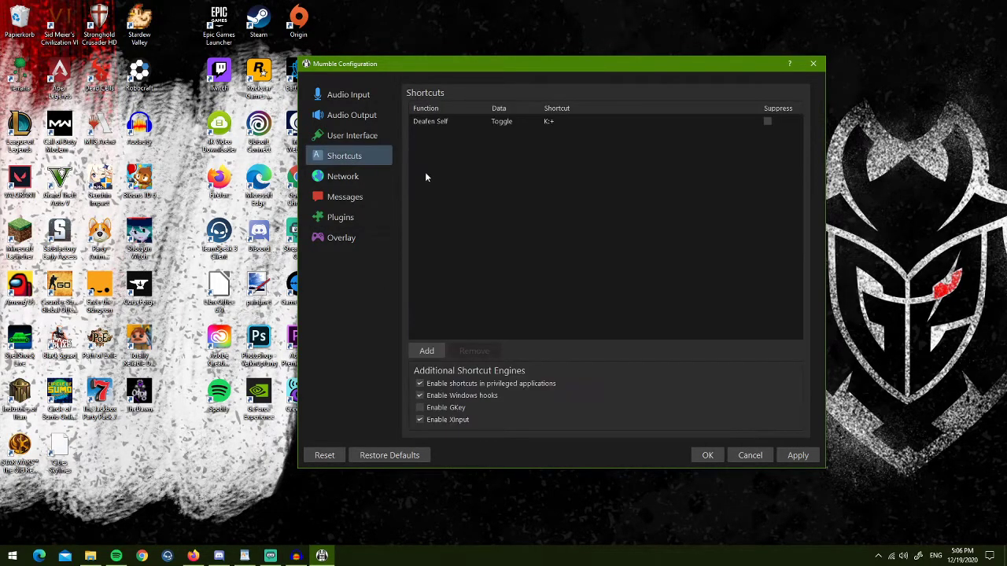
click(426, 351)
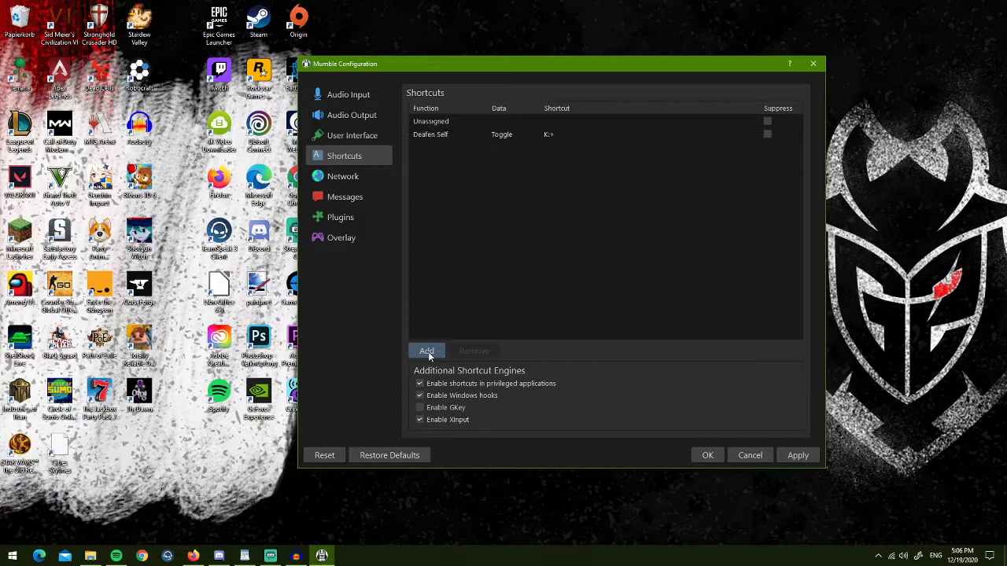
click(438, 122)
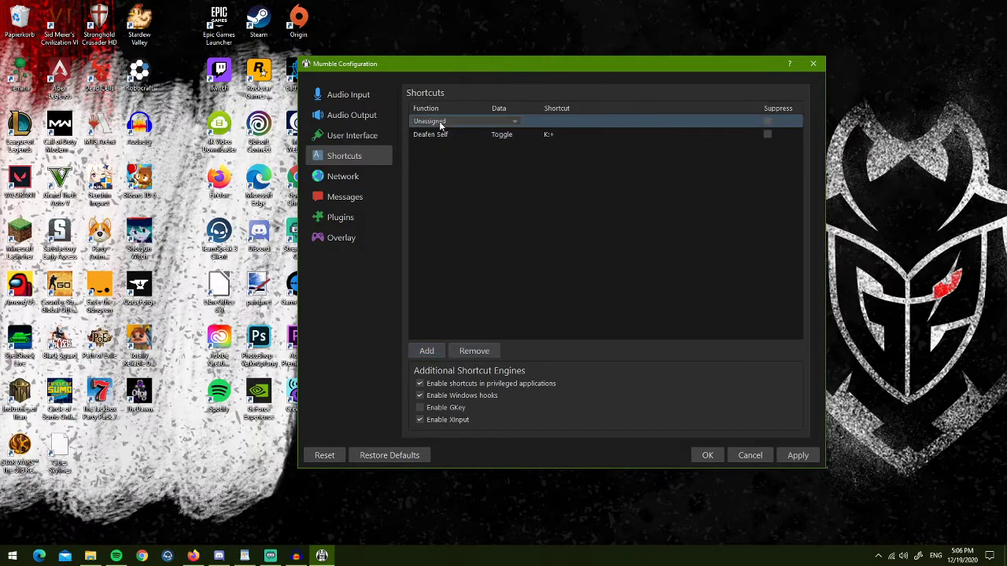
click(460, 121)
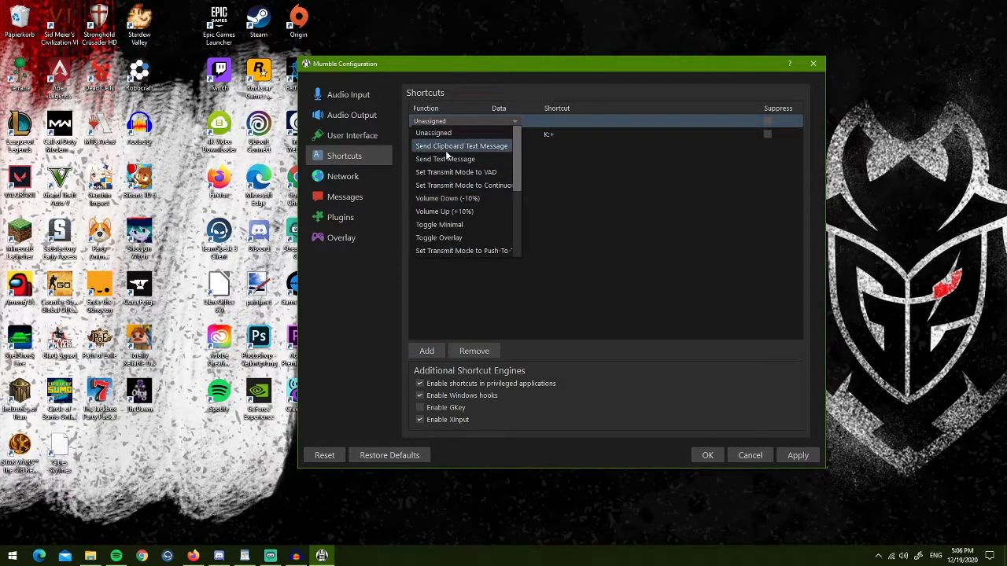
scroll(447, 228, down, 3)
click(447, 250)
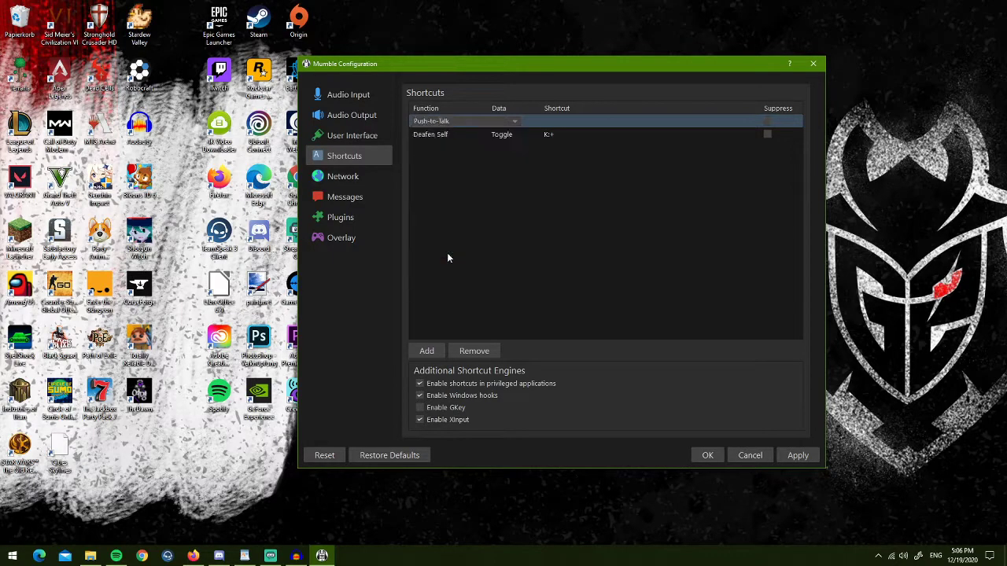
click(558, 122)
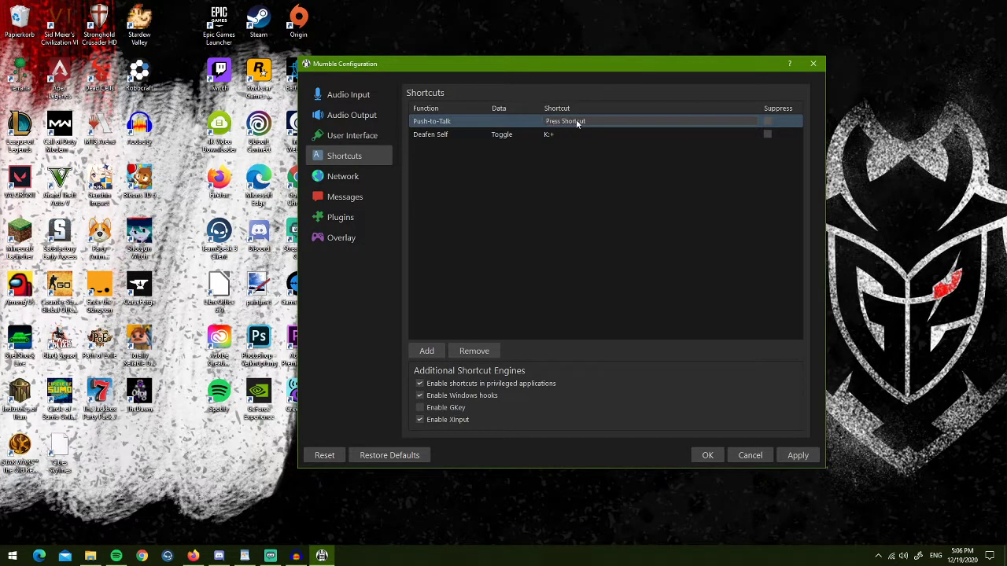
click(513, 121)
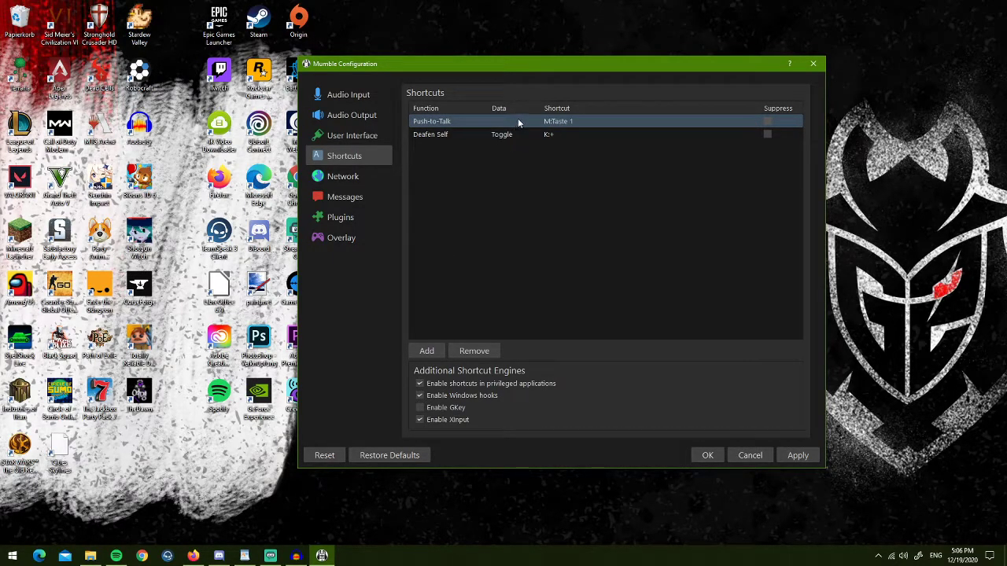
click(470, 352)
Recheck the audio and user interface settings, then apply and close the Mumble configuration
click(355, 116)
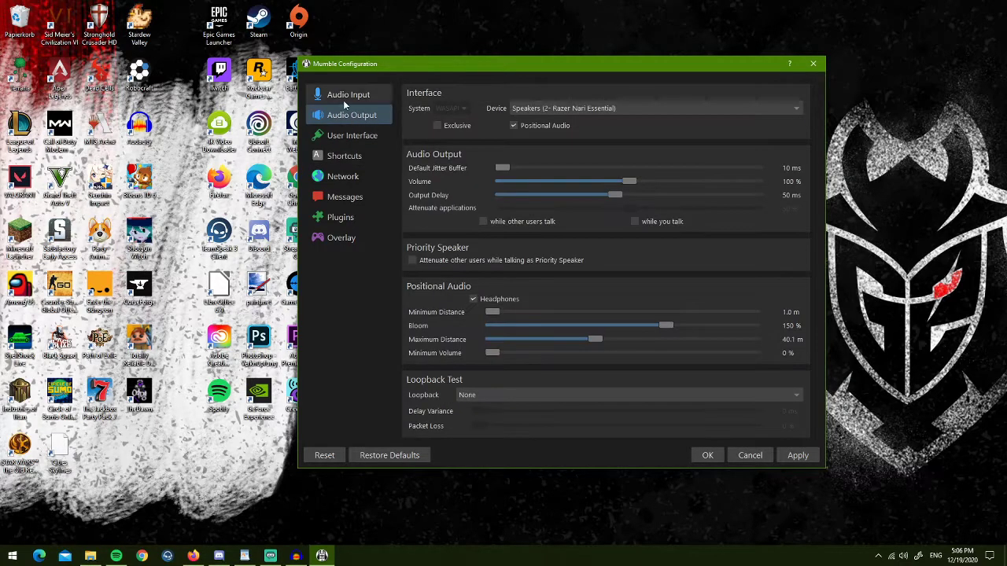
click(344, 96)
click(346, 136)
drag(644, 67, 562, 85)
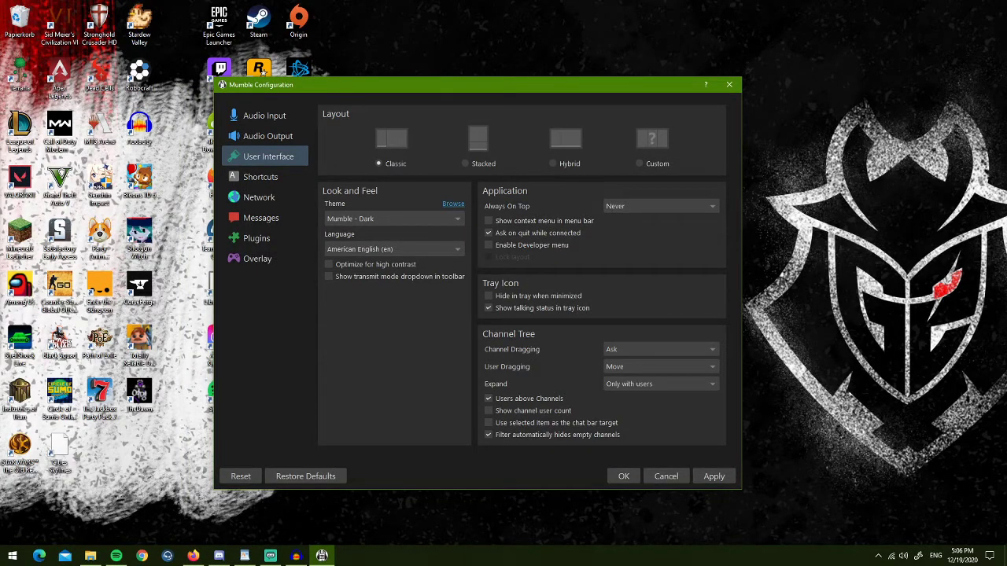
click(714, 476)
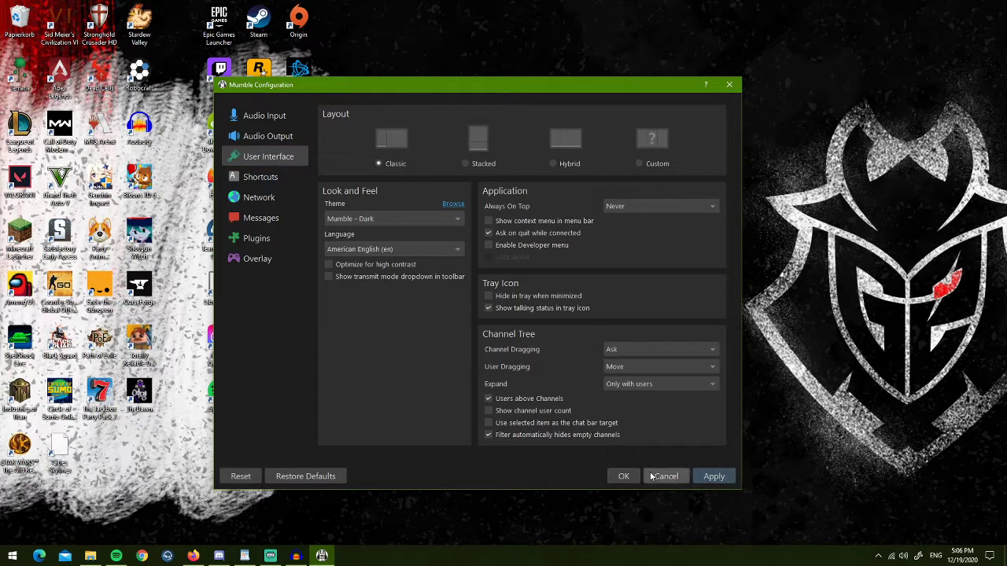
click(623, 476)
drag(431, 95, 508, 128)
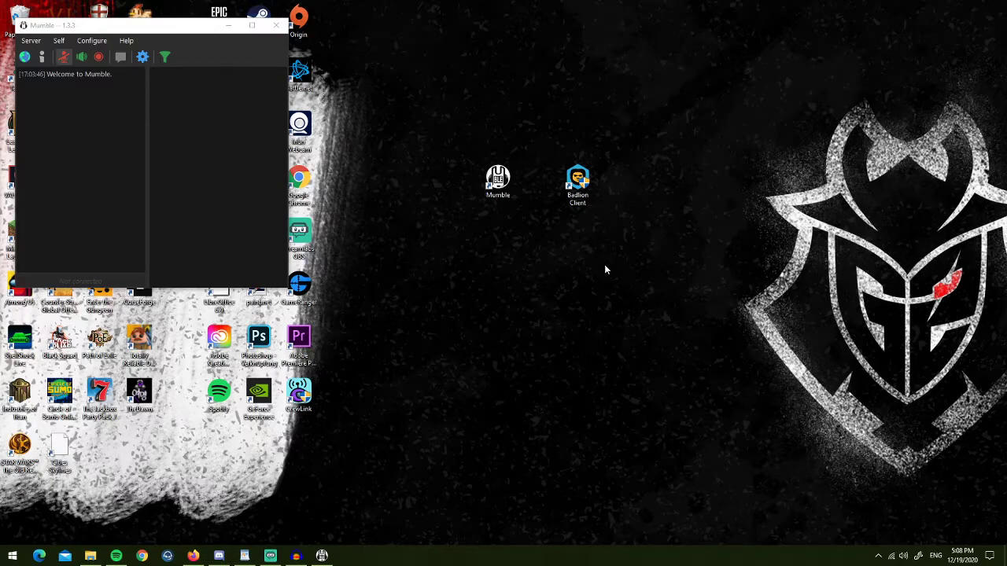
Start Badlion Client from the desktop and move its launcher window clear of most of Mumble
double_click(581, 184)
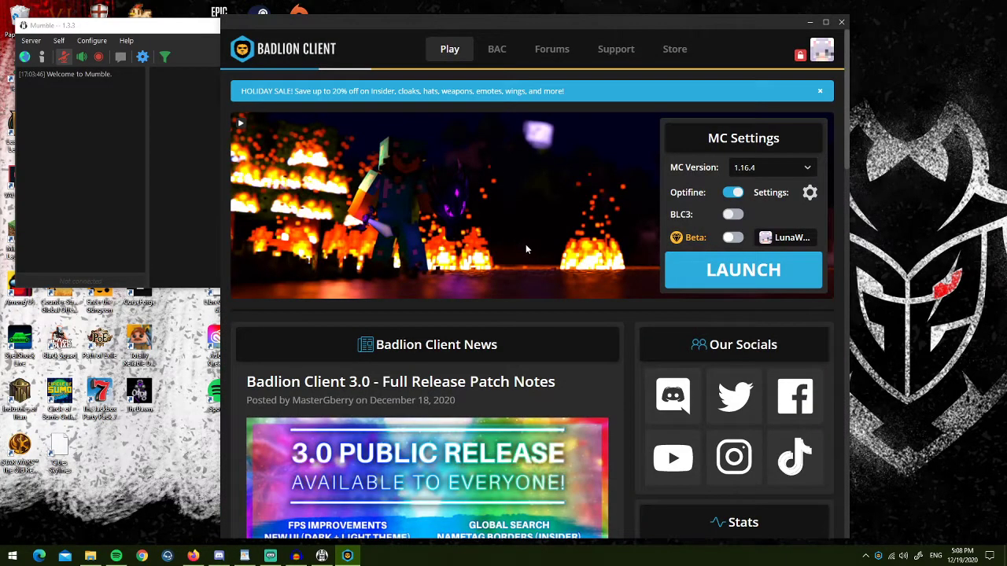
drag(495, 18, 476, 16)
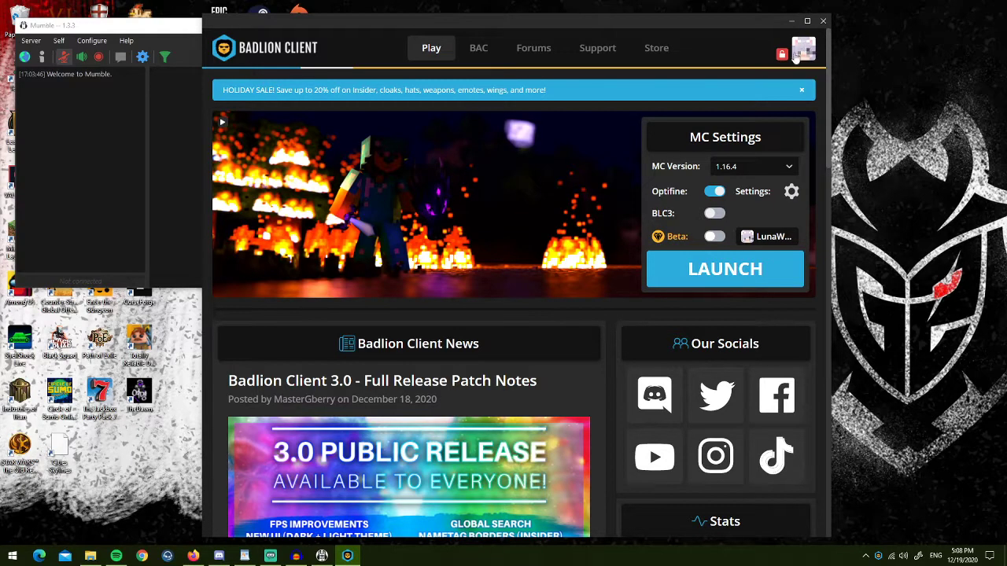
drag(510, 16, 519, 9)
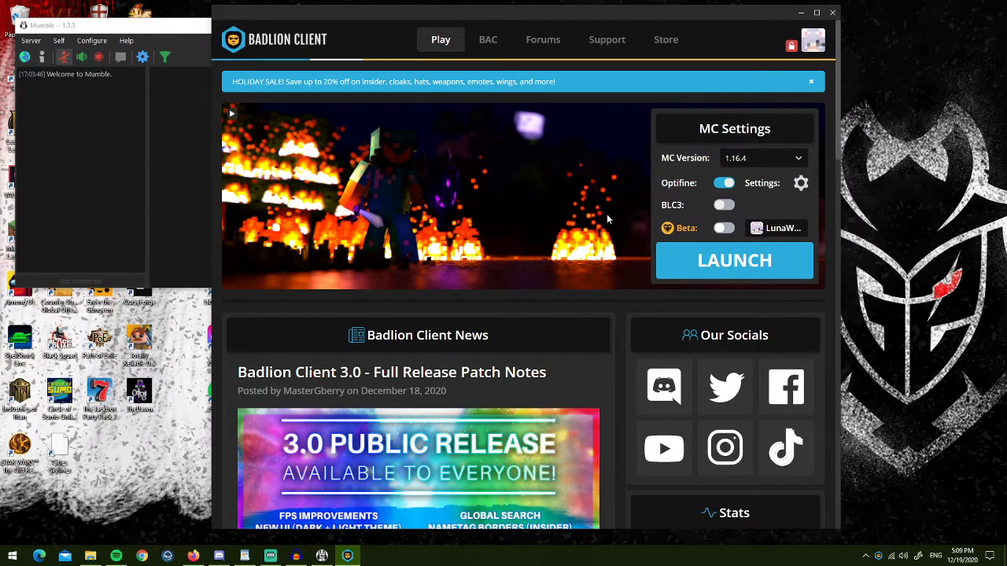
In the Badlion Client launcher settings, set the RAM allocated to Minecraft to 4096 MB
click(822, 43)
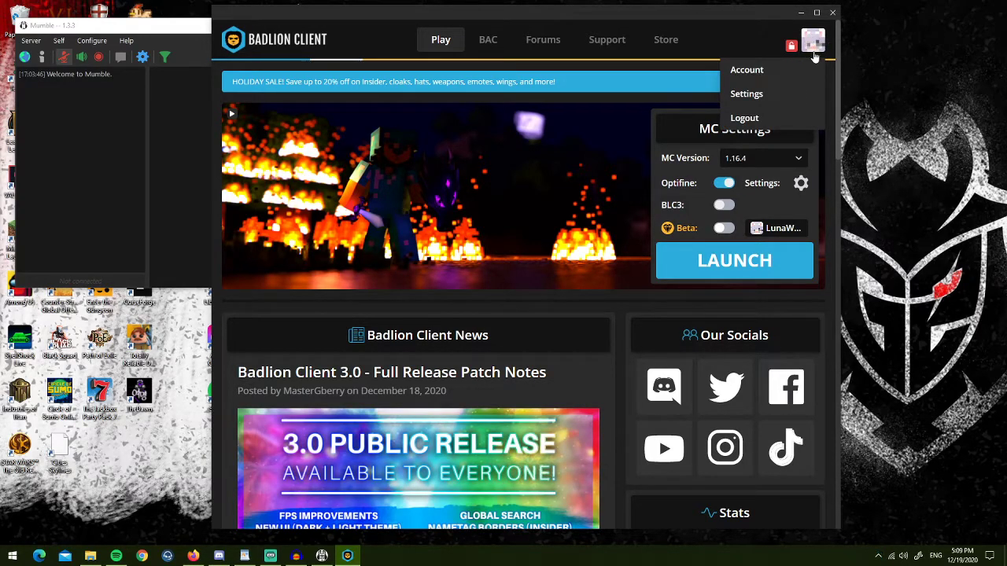
click(751, 101)
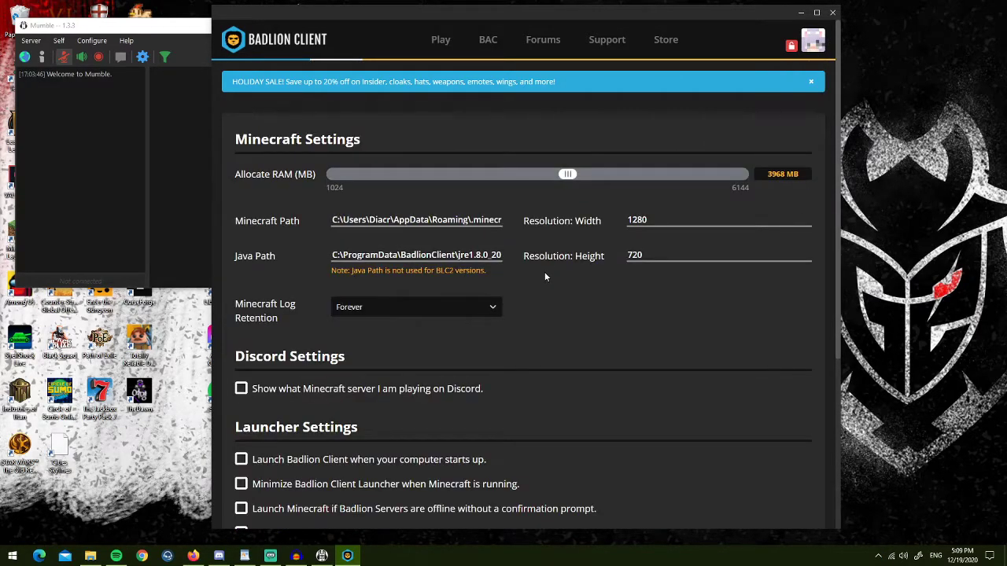
click(567, 174)
drag(570, 173, 580, 174)
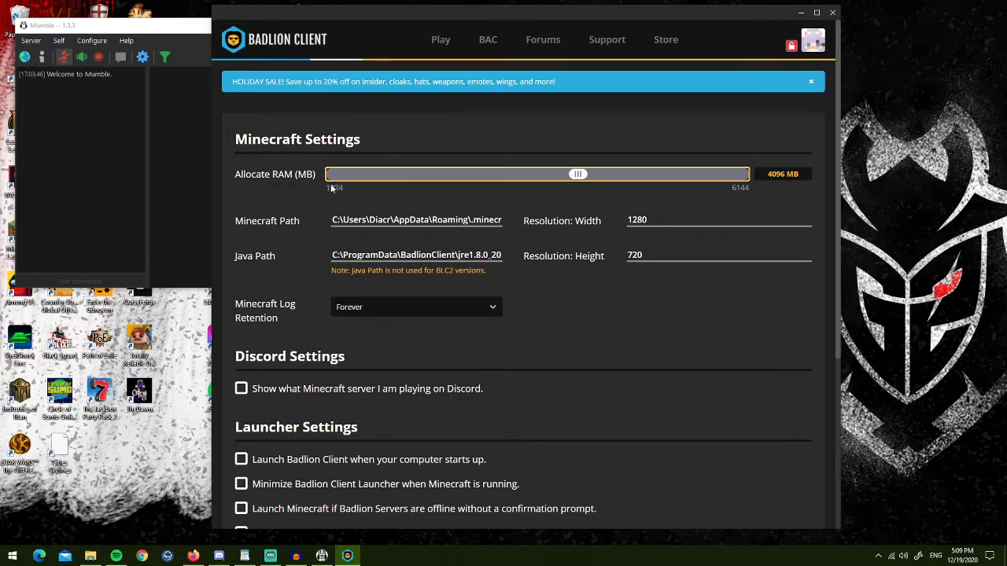
mouse_move(578, 174)
mouse_down()
mouse_move(235, 171)
mouse_move(577, 173)
mouse_up()
Return to the launcher's play page and launch Minecraft 1.16.4
click(813, 43)
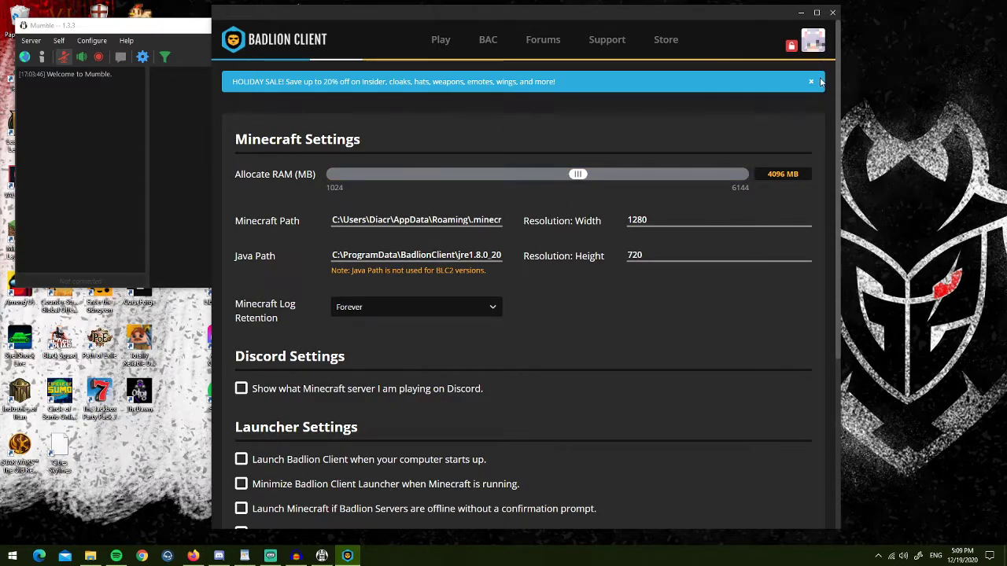
click(440, 40)
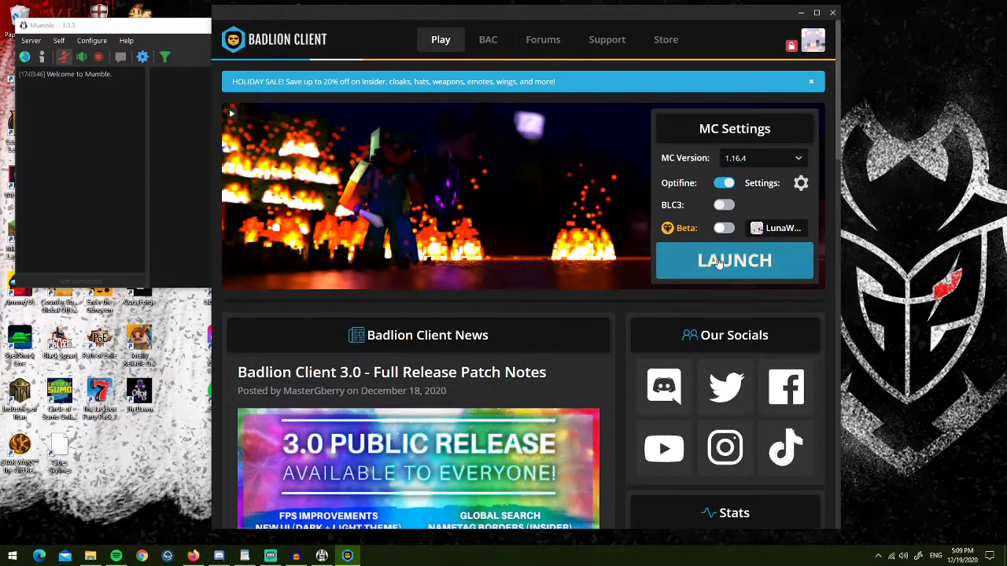
click(724, 263)
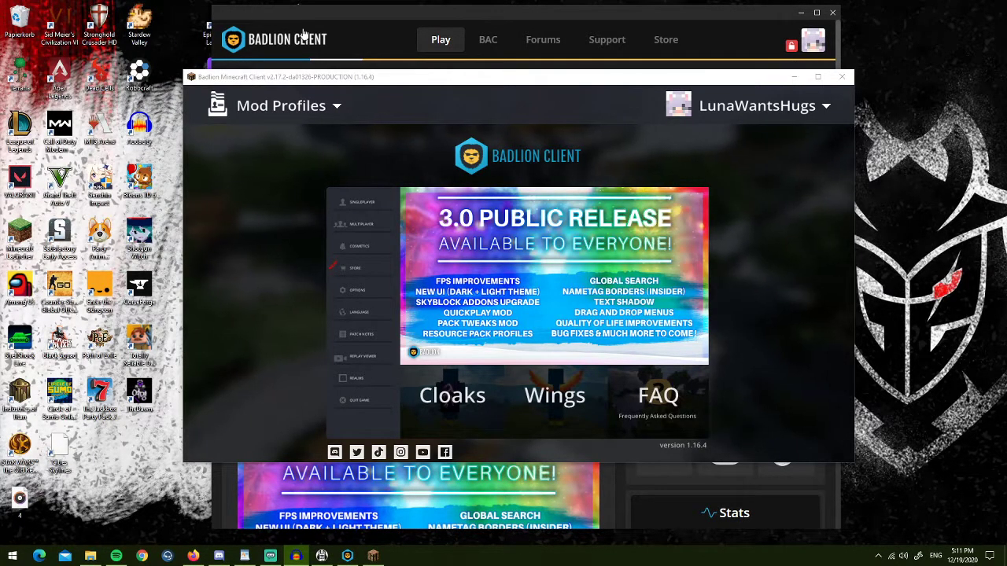
Minimize the Badlion launcher, reposition the Minecraft window on the desktop and open its multiplayer server list
click(395, 79)
drag(395, 80, 539, 76)
drag(536, 12, 334, 9)
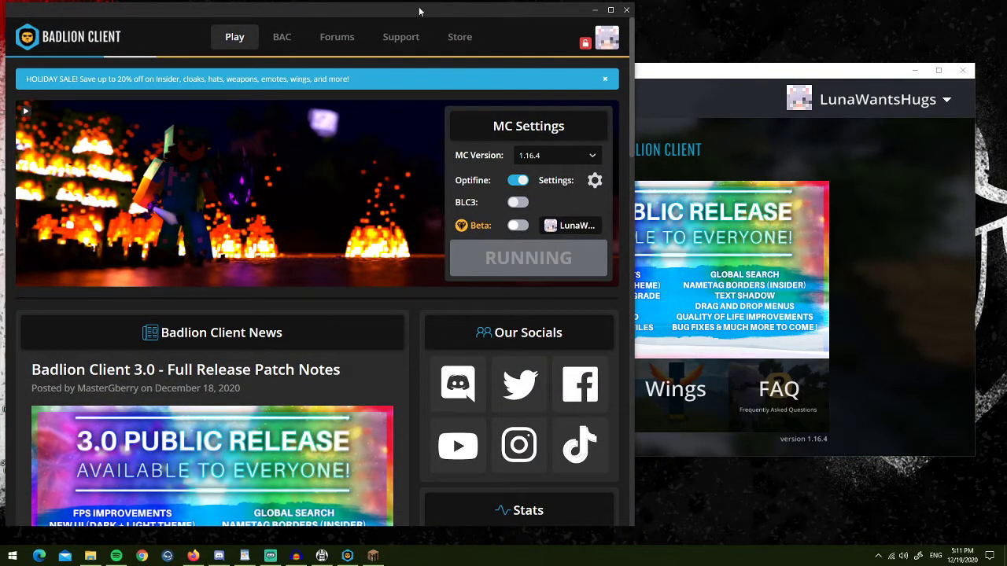
click(595, 10)
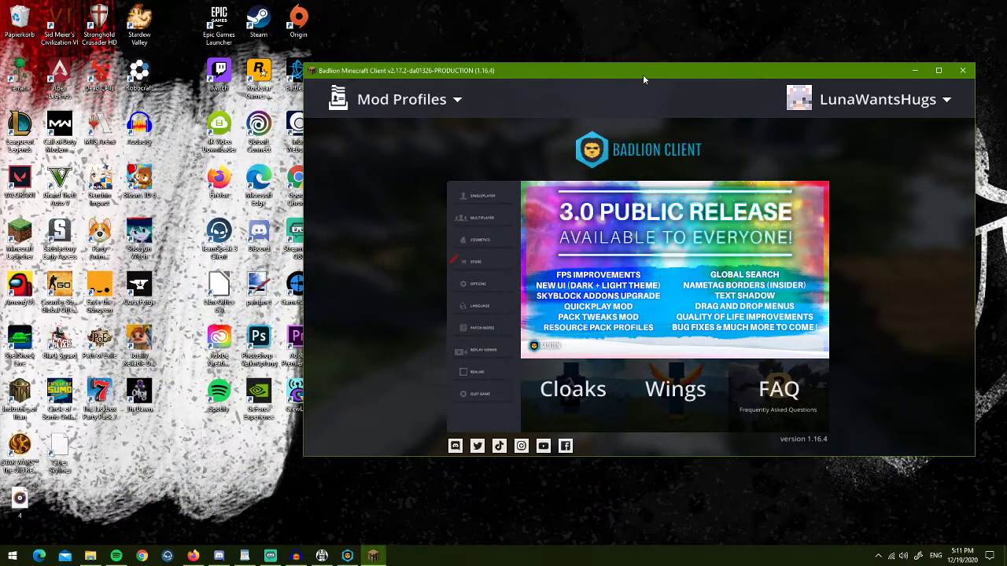
drag(643, 74, 513, 73)
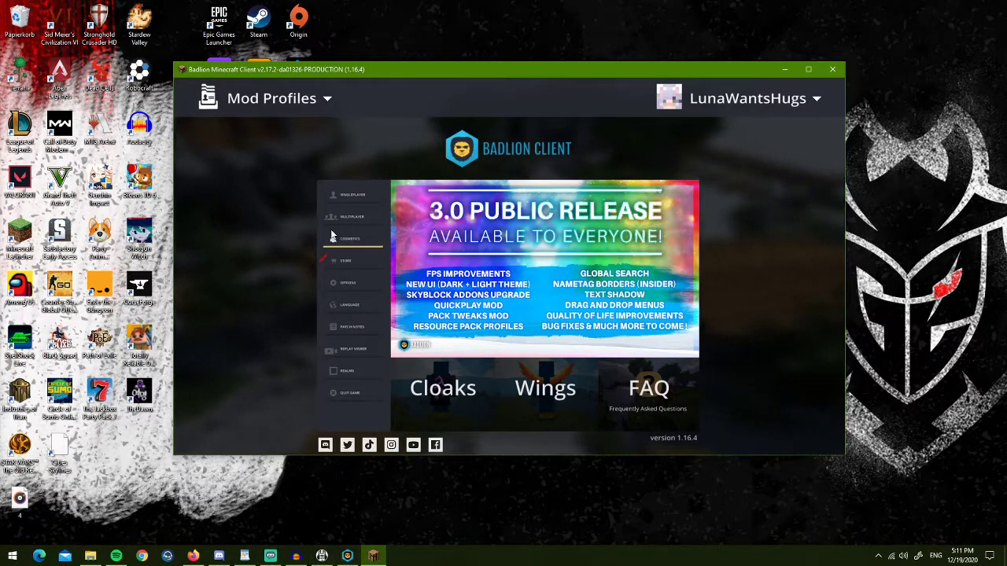
drag(474, 70, 443, 101)
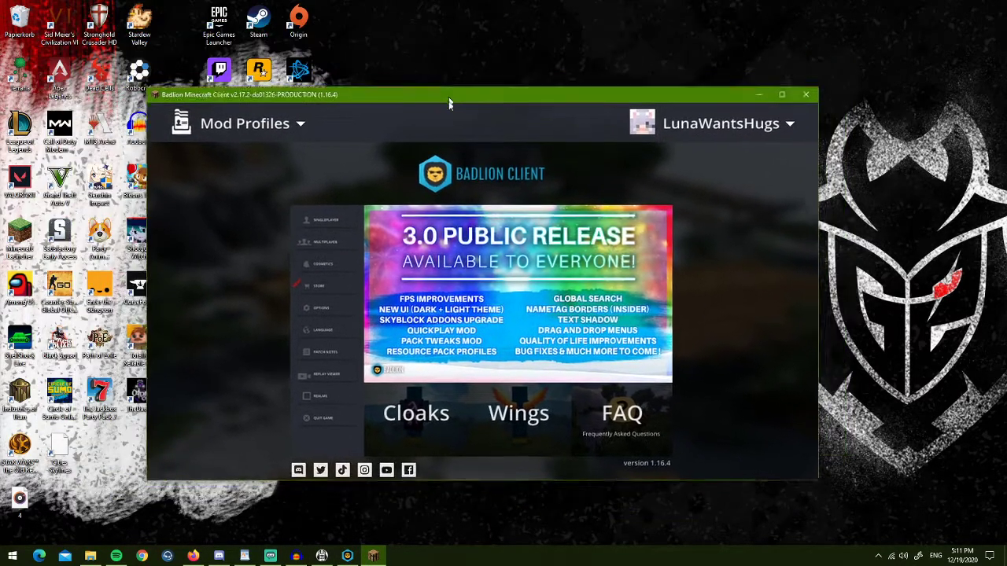
click(320, 250)
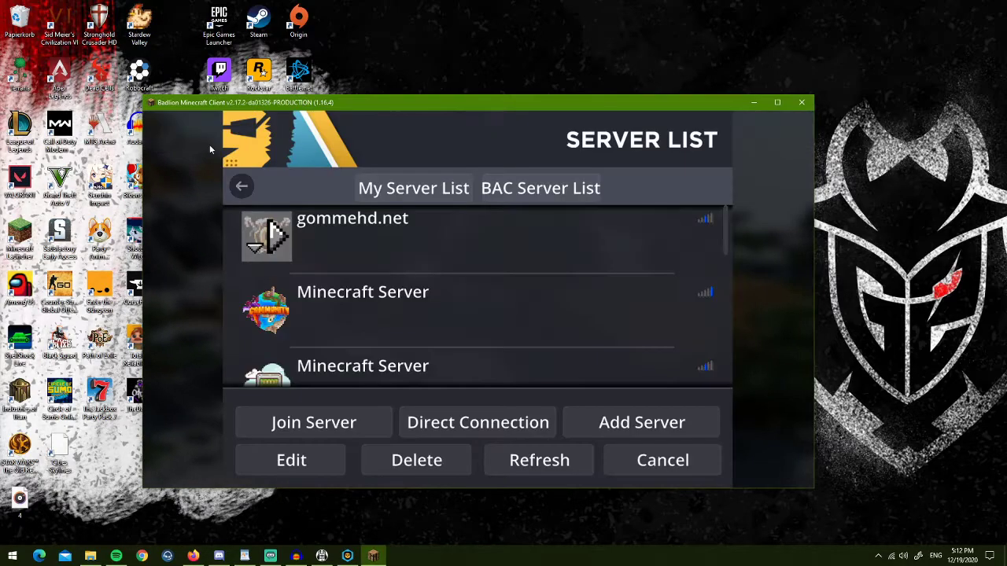
Add a new multiplayer server entry with the address tavern.gg, keeping the default name
scroll(469, 365, down, 2)
click(635, 423)
click(399, 291)
text(tavern.gg)
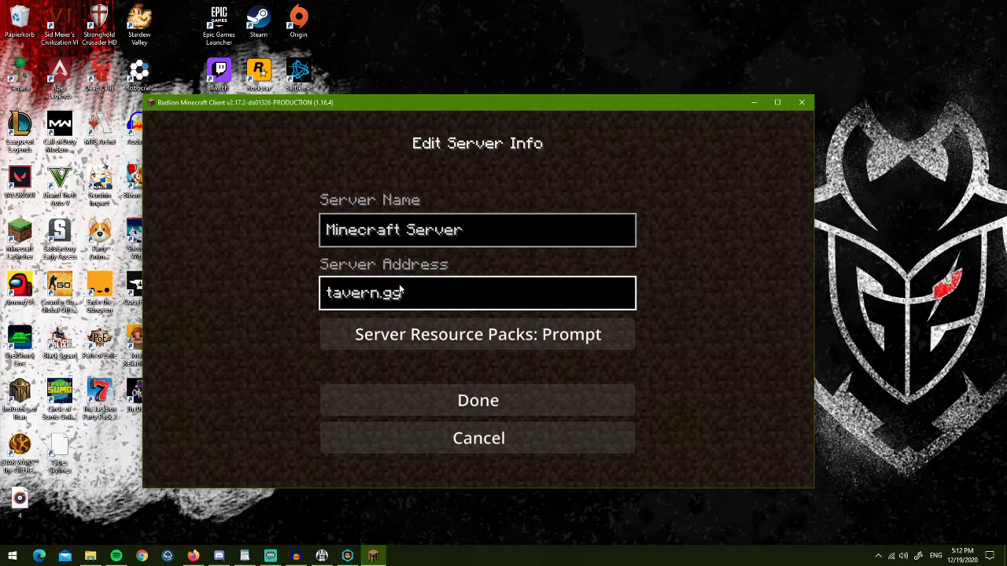
text(.gg)
click(477, 413)
Delete the newly added entry at the end of the multiplayer server list
drag(725, 226, 732, 366)
click(386, 271)
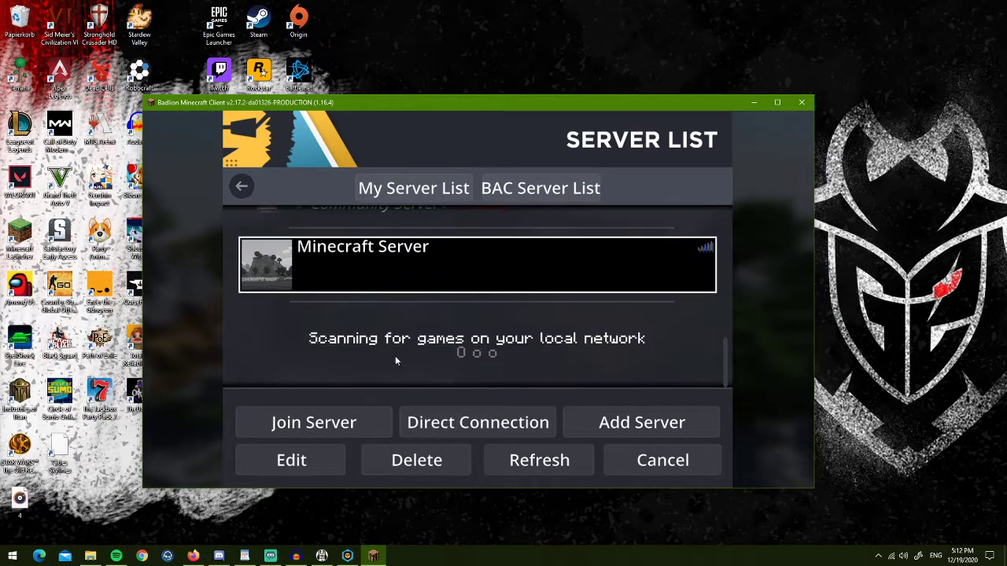
click(416, 460)
click(387, 342)
Open the server info of the entry with the barrel icon and cancel out of it
drag(722, 361, 708, 246)
click(378, 369)
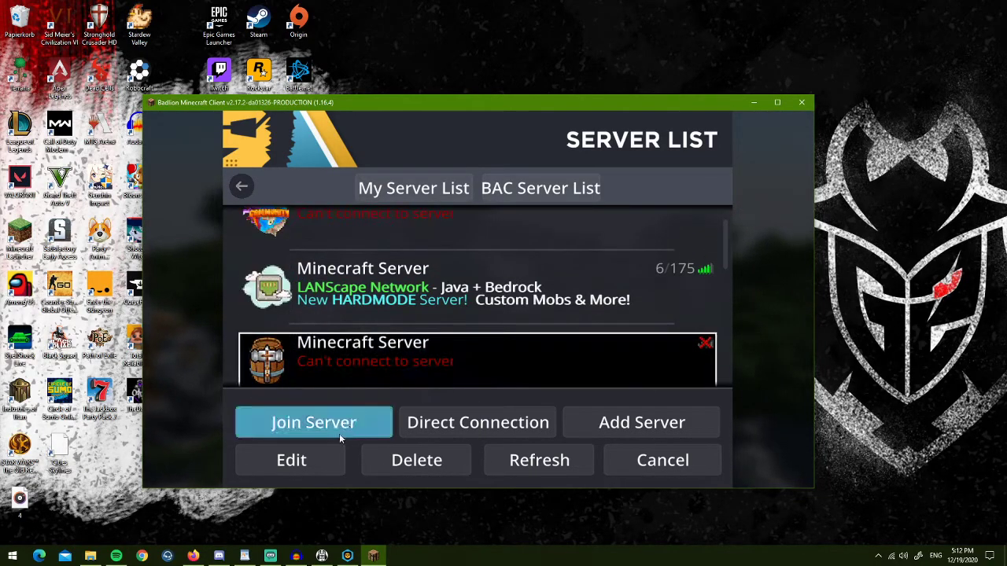
click(291, 460)
click(478, 438)
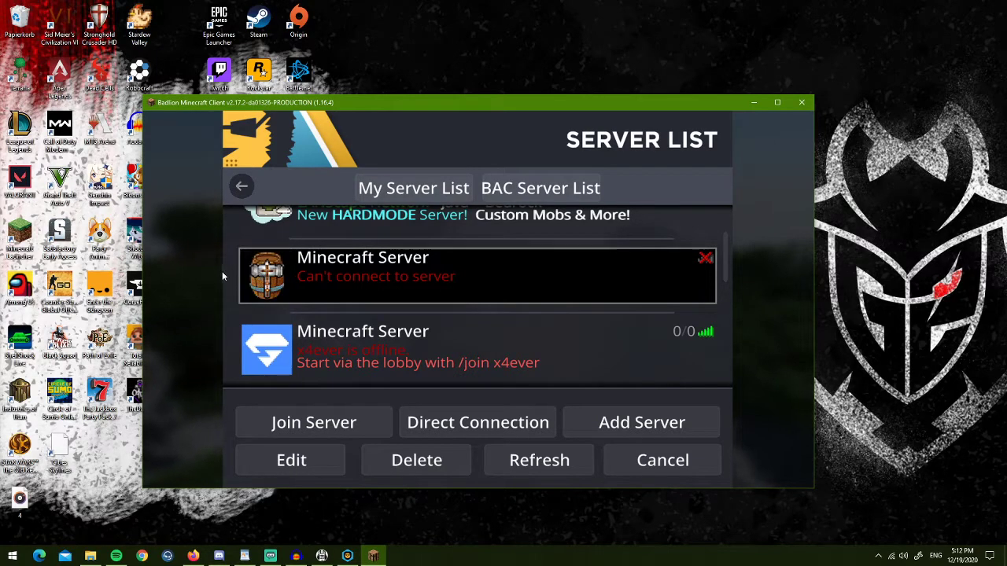
Find the LANScape Network entry in the server list and join that server
scroll(456, 299, up, 5)
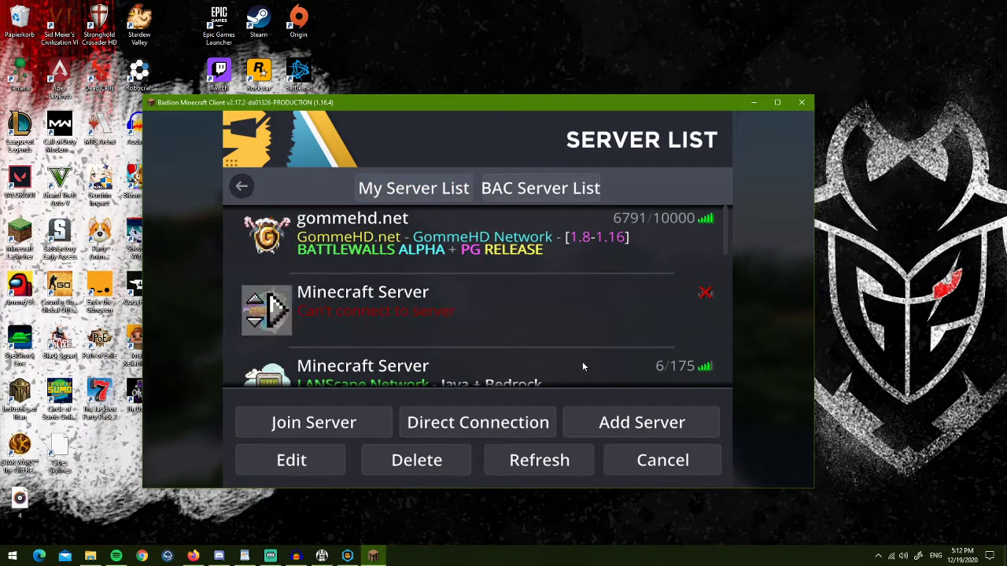
scroll(464, 332, down, 3)
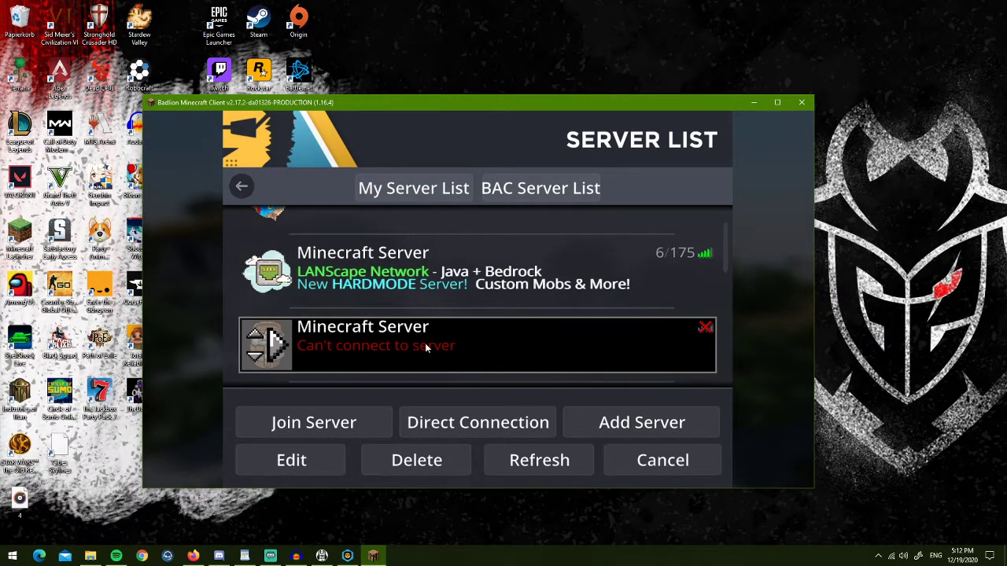
key(shift+Up)
scroll(479, 295, up, 1)
scroll(362, 299, down, 3)
click(370, 329)
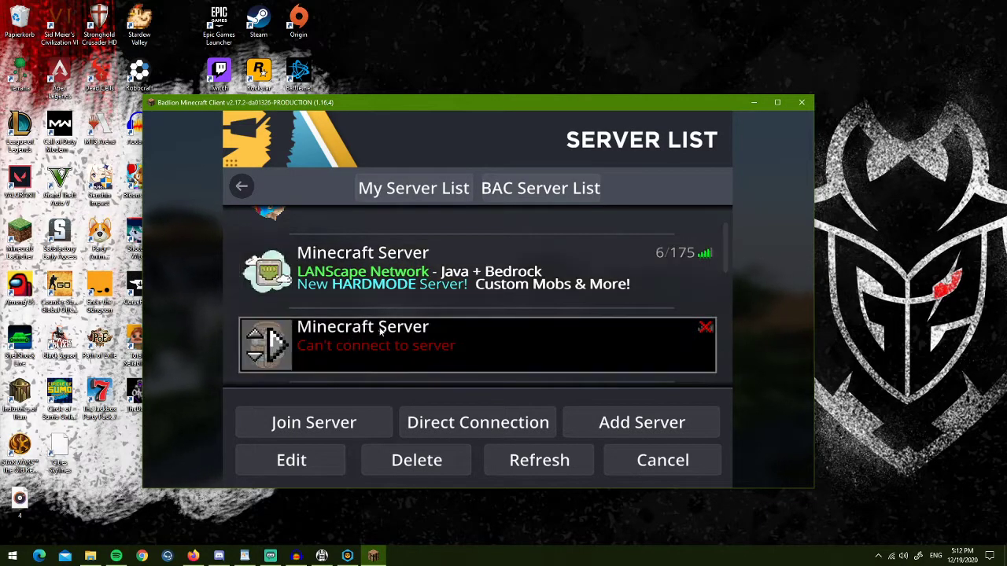
scroll(397, 330, up, 3)
scroll(413, 328, down, 1)
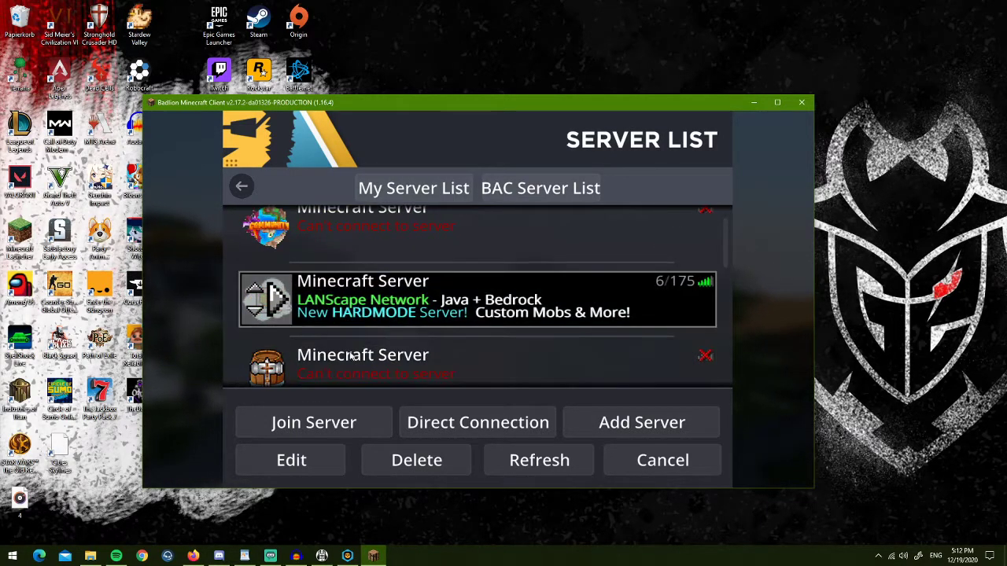
click(338, 422)
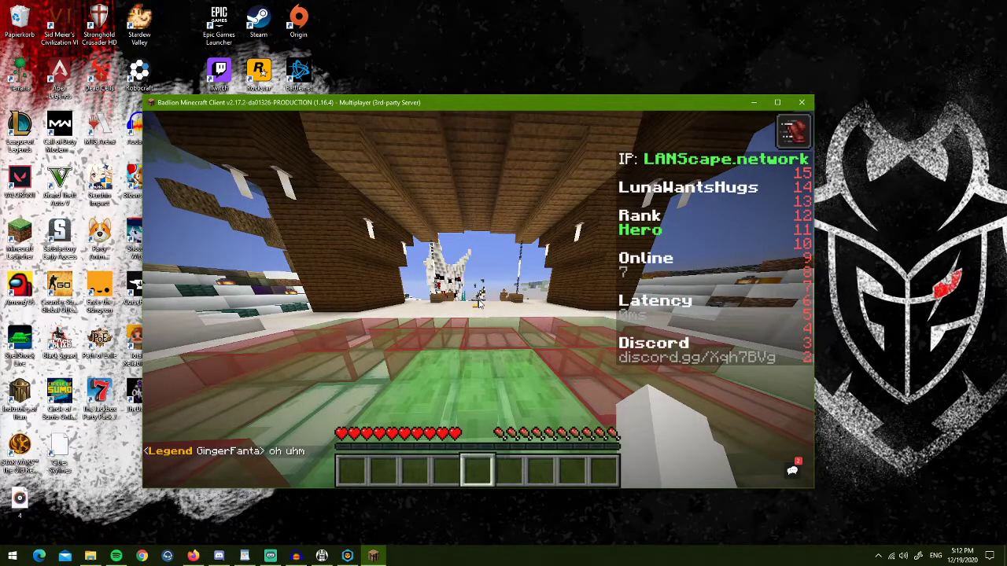
Open the in-game Badlion Client settings and search the mods for "mumbl" to check the MumbleLink mod
key(Escape)
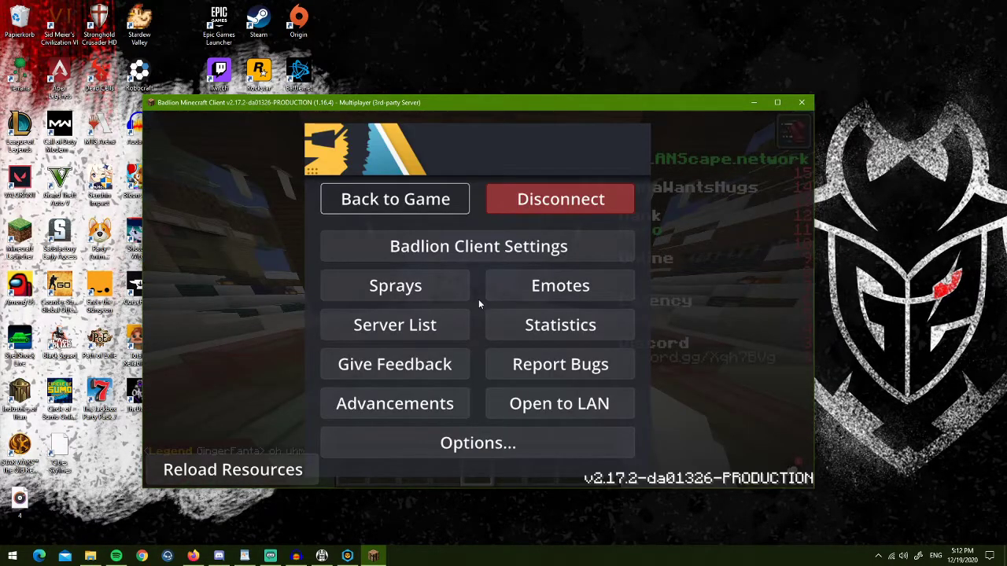
click(462, 248)
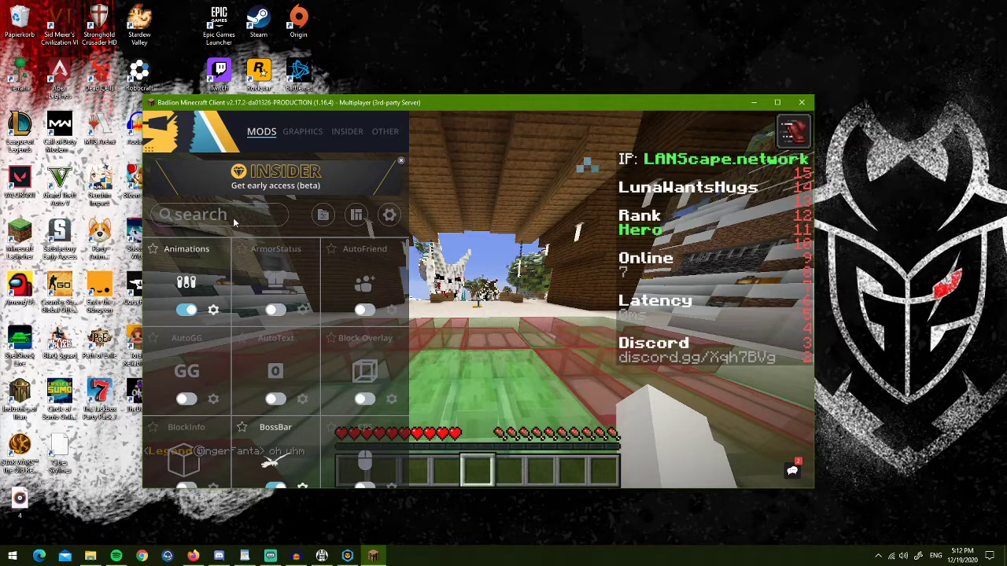
text(mumbl)
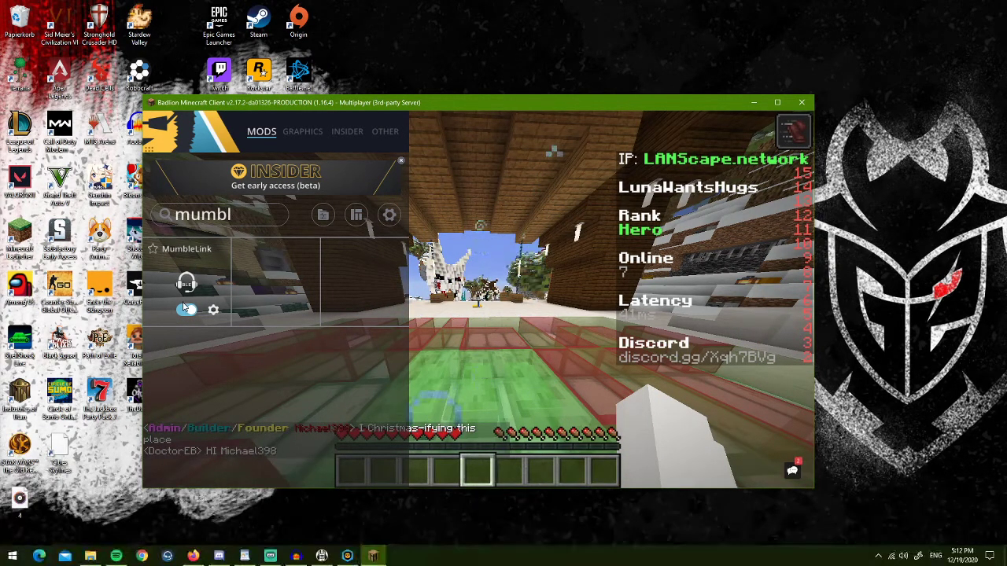
Switch to Mumble, place its window beside the game and check its log for the Minecraft link status
click(324, 555)
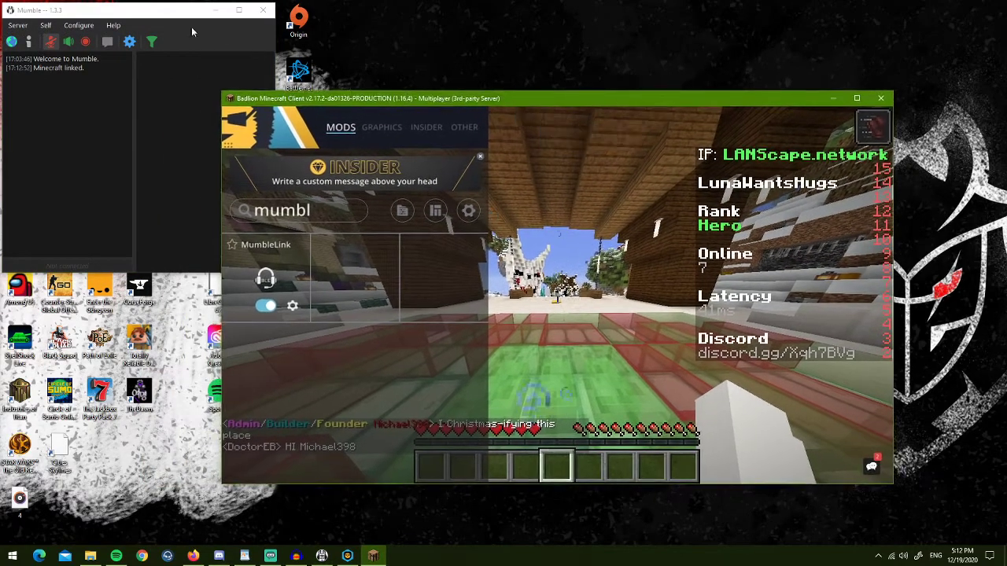
drag(143, 14, 155, 52)
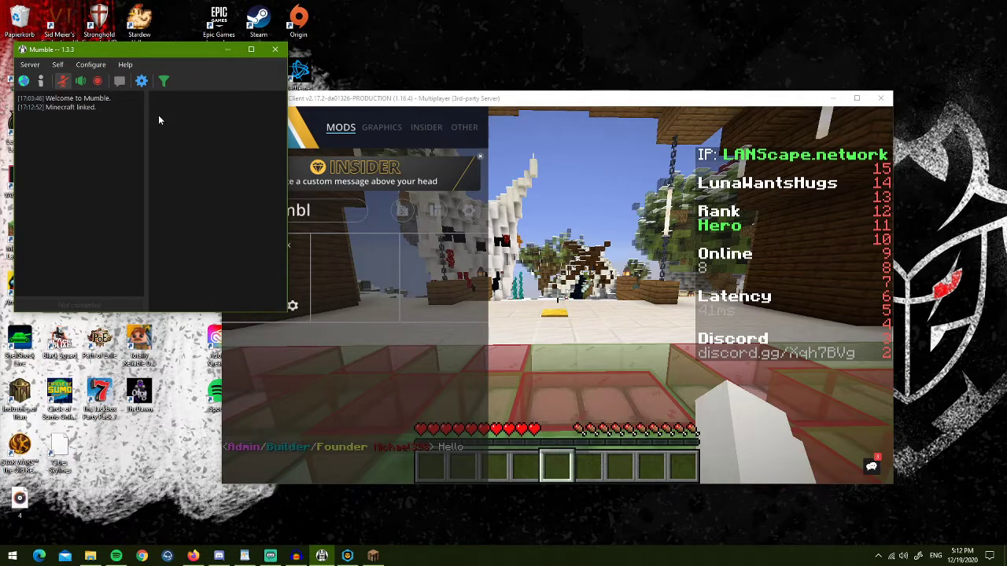
drag(157, 51, 147, 108)
drag(46, 165, 88, 174)
click(71, 168)
click(93, 175)
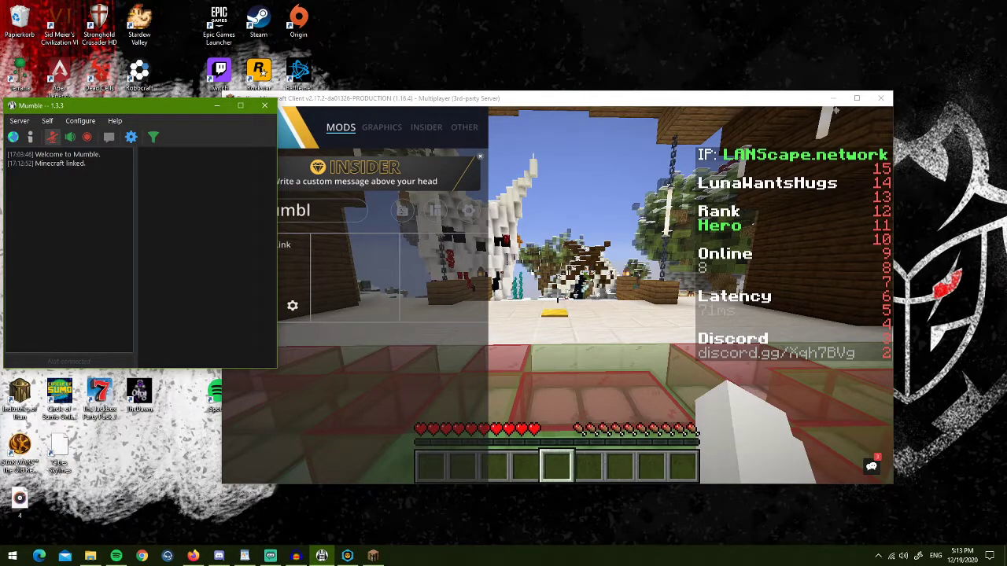
key(alt+Tab)
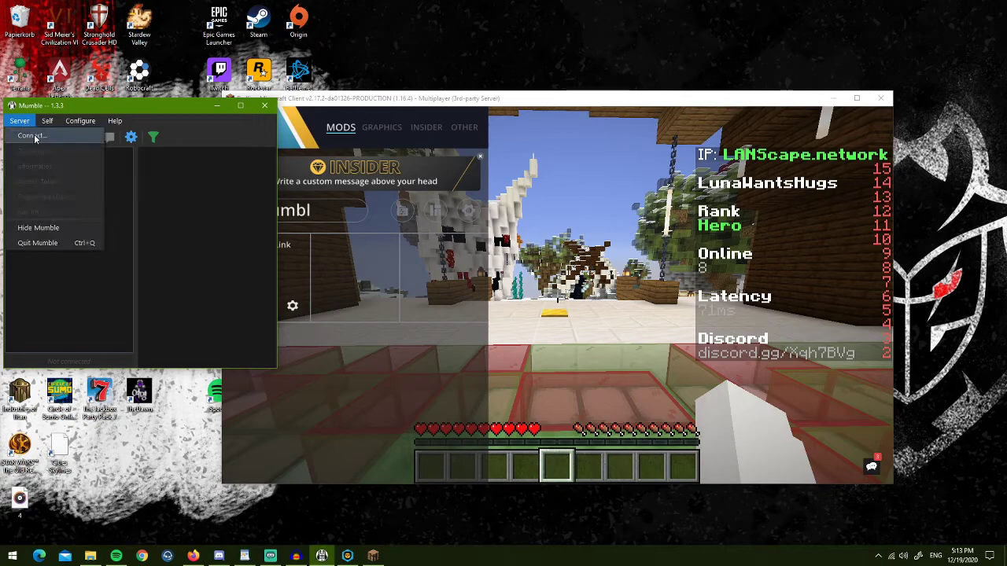
click(35, 137)
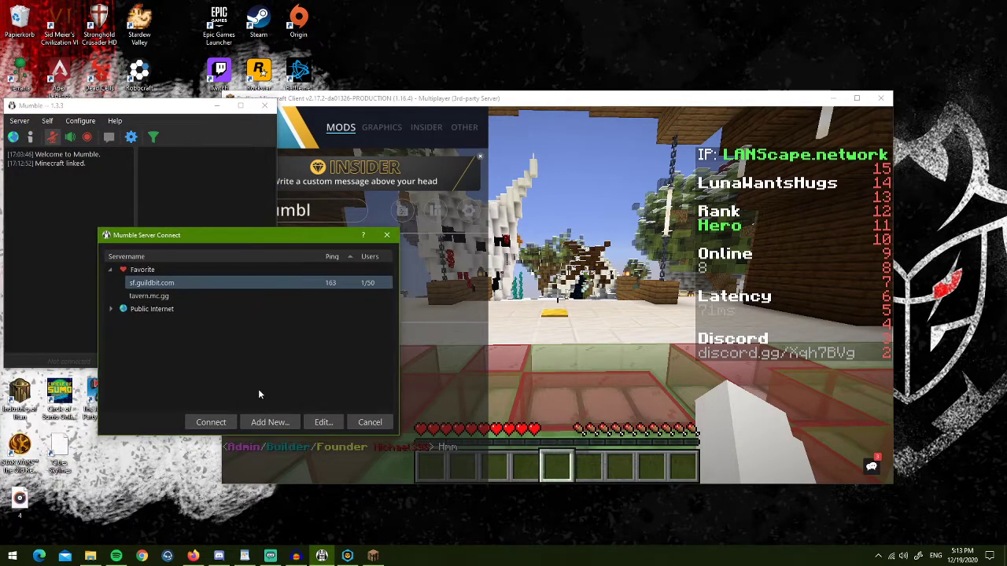
click(276, 422)
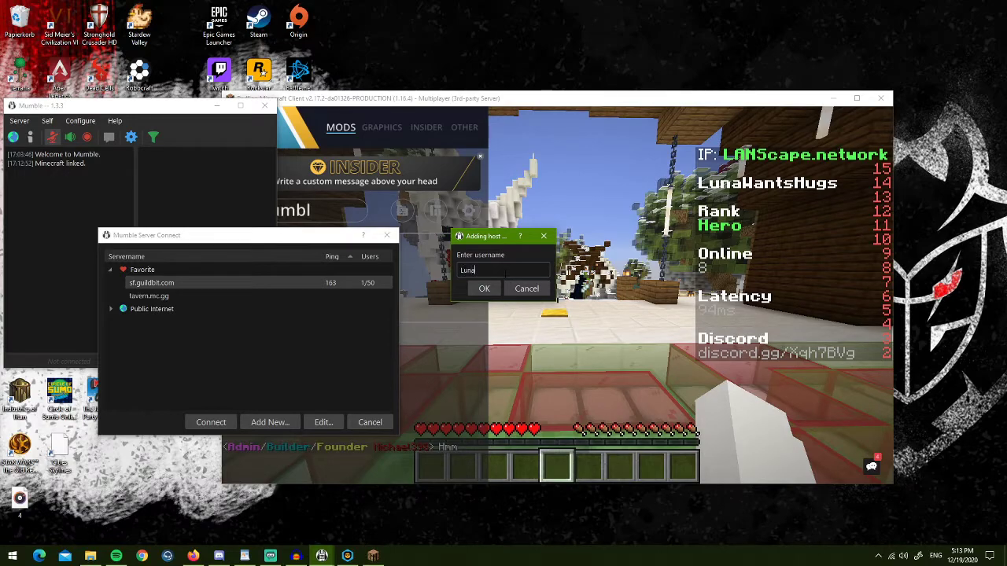
text(Luna)
key(Return)
Set the new Mumble server's address to sf.guildbit.com and its port to 64738
click(234, 326)
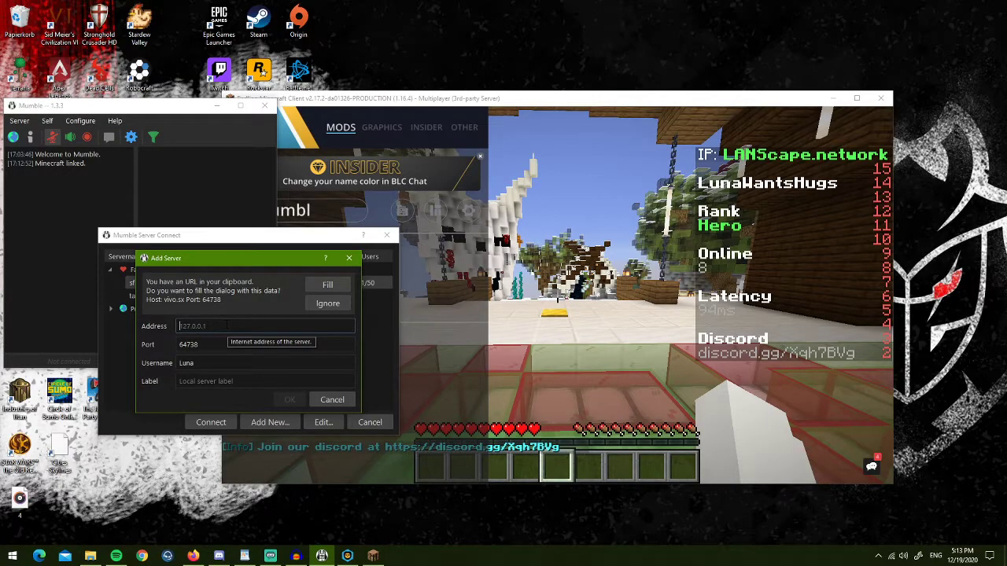
text(sf.guildbi)
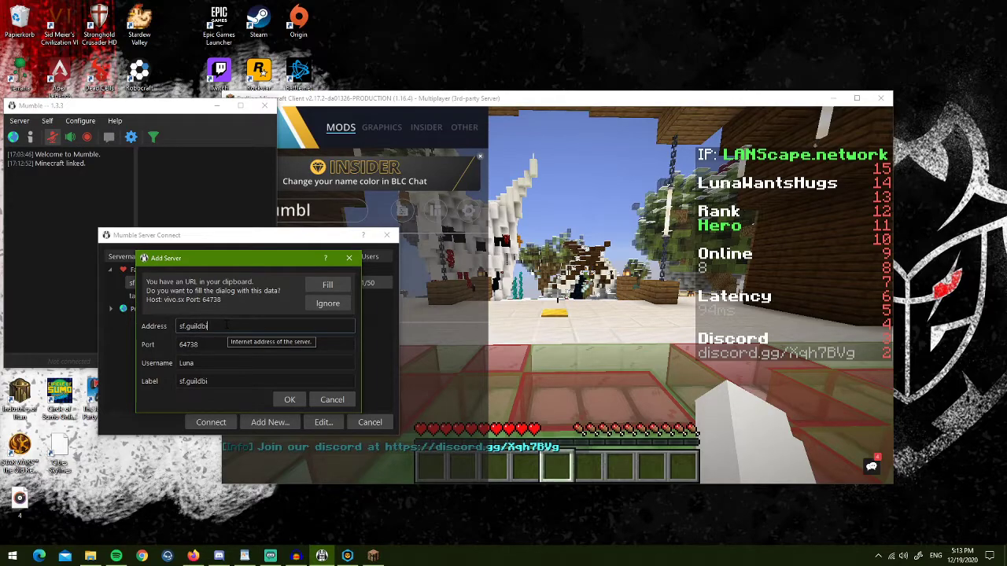
text(t.com)
key(Tab)
key(BackSpace)
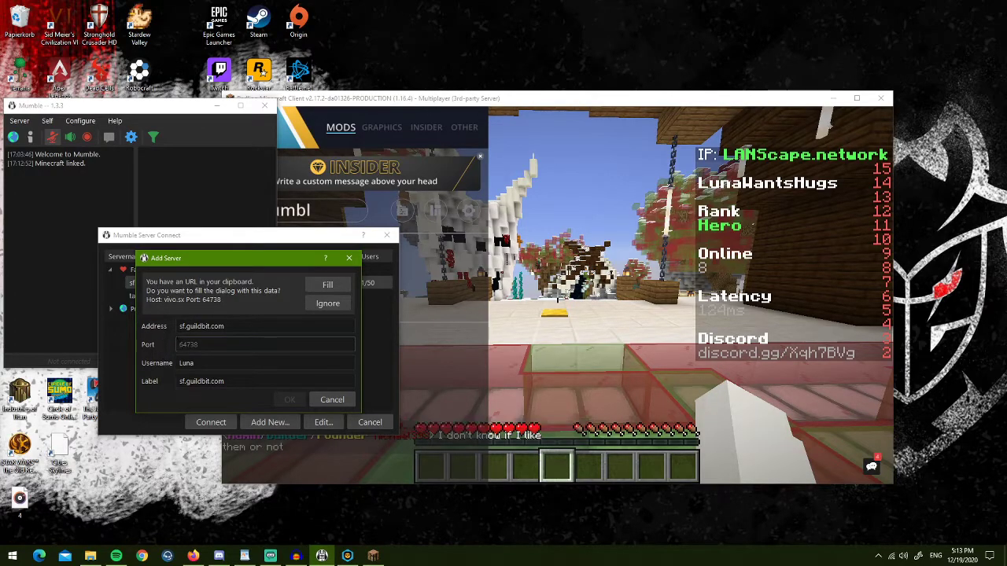
text(647)
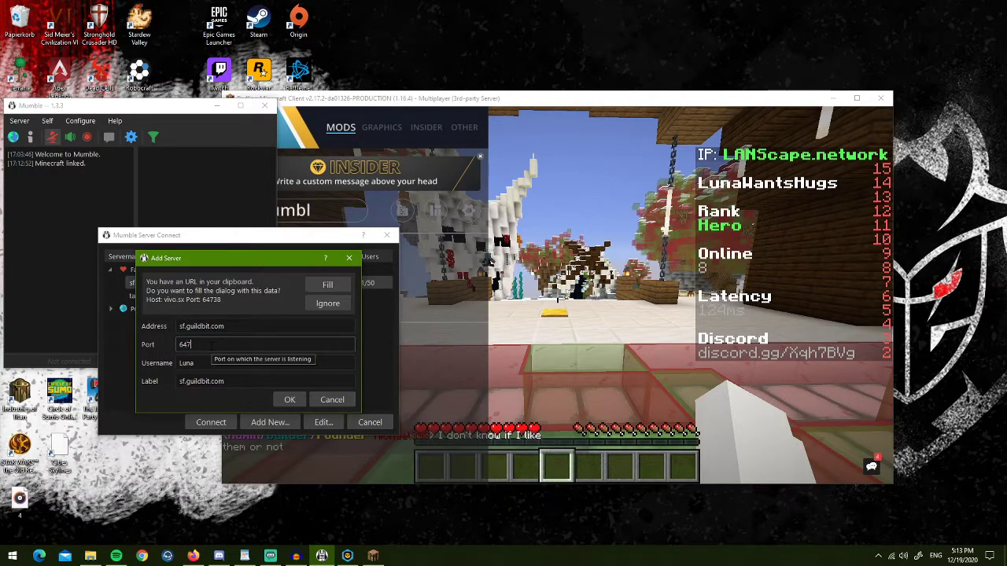
text(38)
drag(250, 342, 124, 340)
click(229, 344)
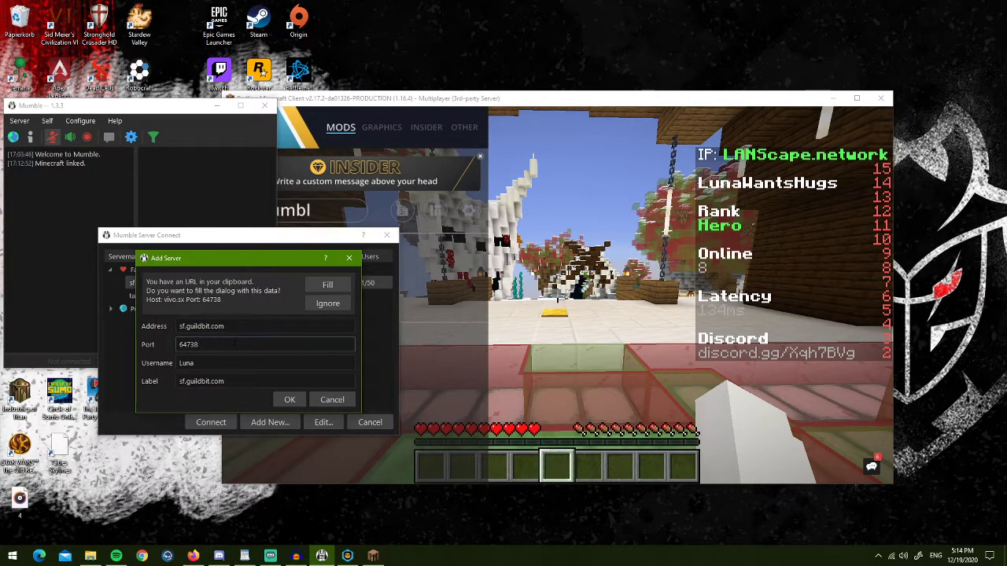
Review the username and label of the new server entry, and save it to the favorites
click(214, 363)
double_click(206, 362)
click(221, 363)
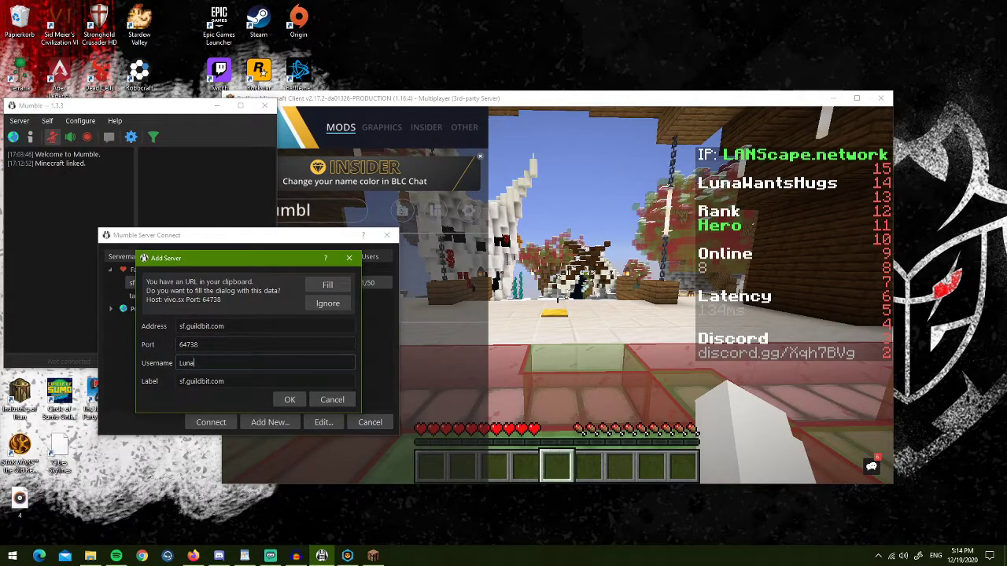
key(Tab)
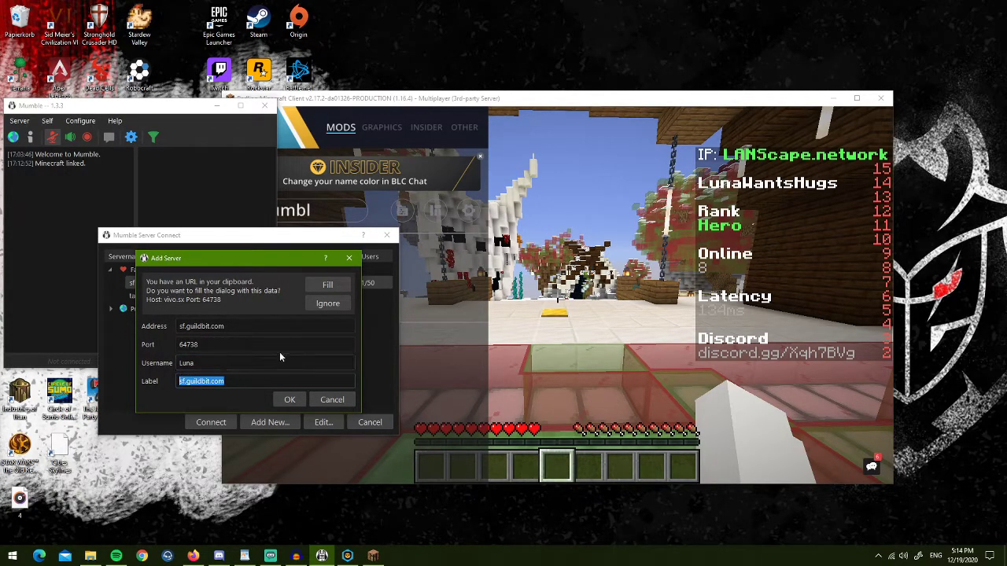
drag(248, 258, 307, 255)
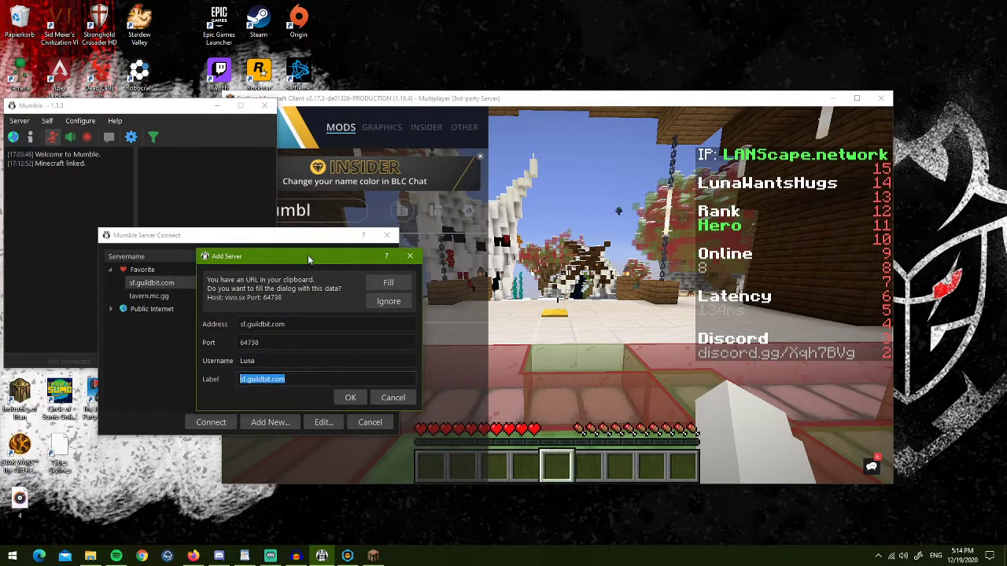
click(355, 398)
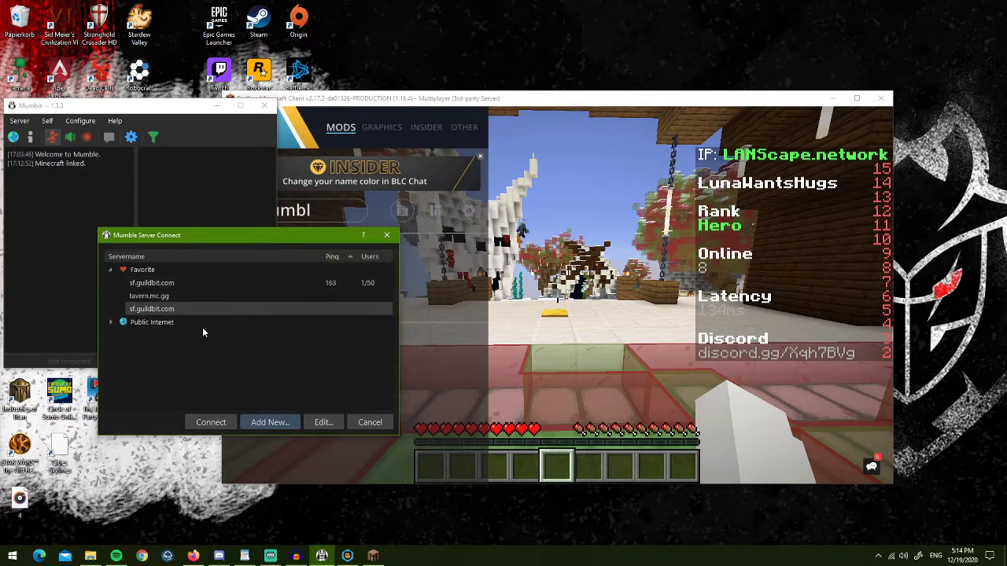
Remove the newly added duplicate sf.guildbit.com entry from the favorites and select the original entry
right_click(165, 310)
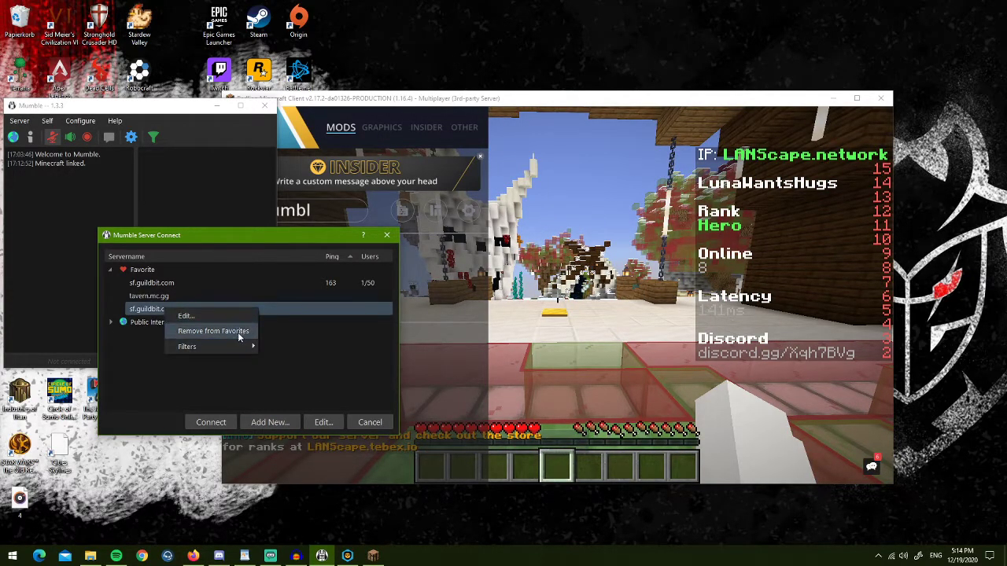
click(239, 332)
click(136, 284)
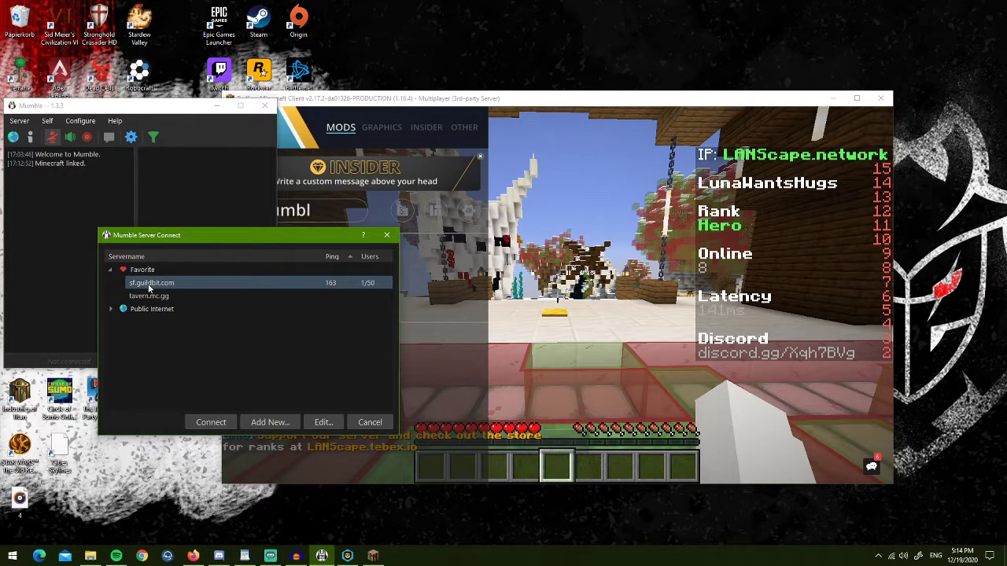
mouse_move(149, 288)
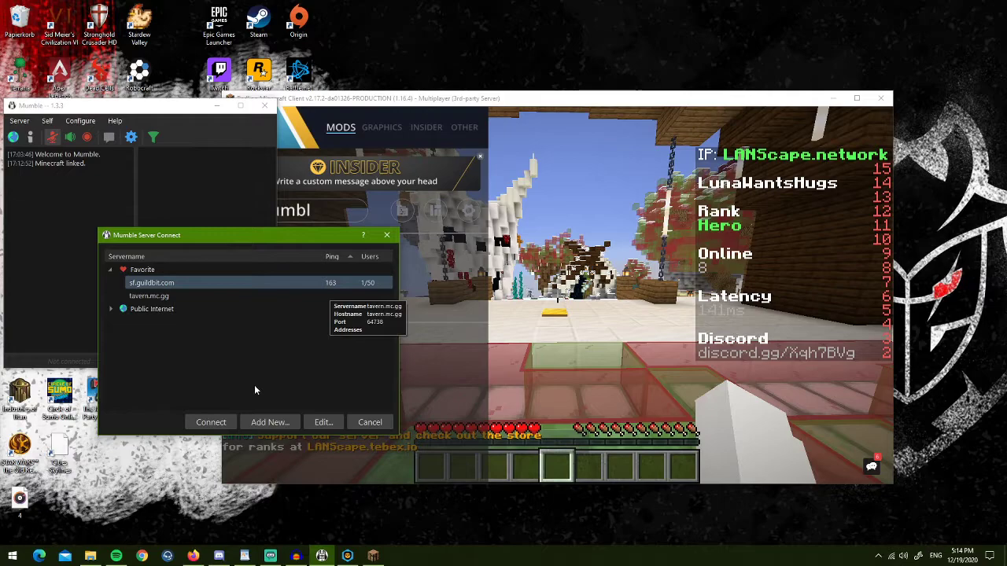
click(370, 423)
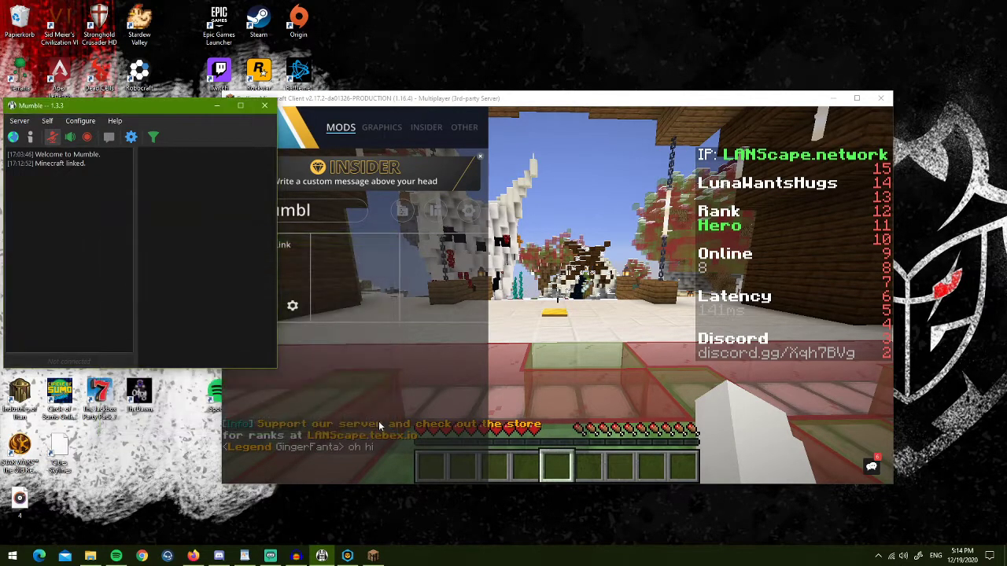
click(19, 120)
click(38, 138)
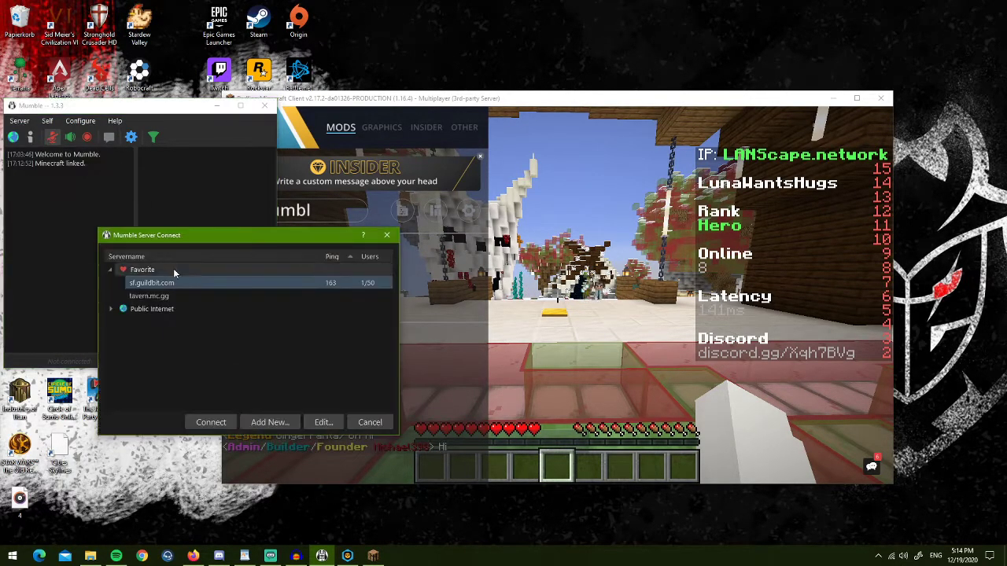
click(211, 423)
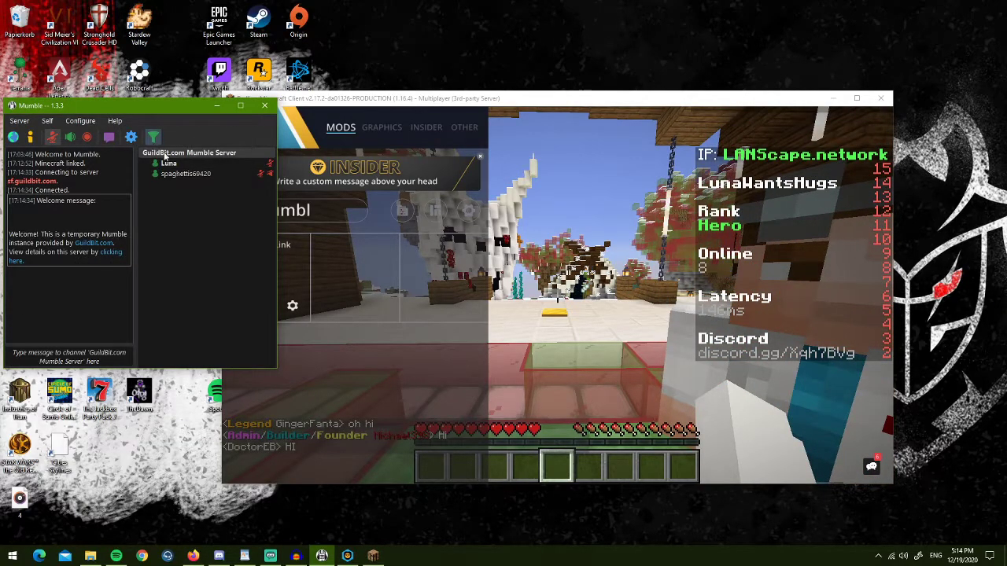
click(169, 163)
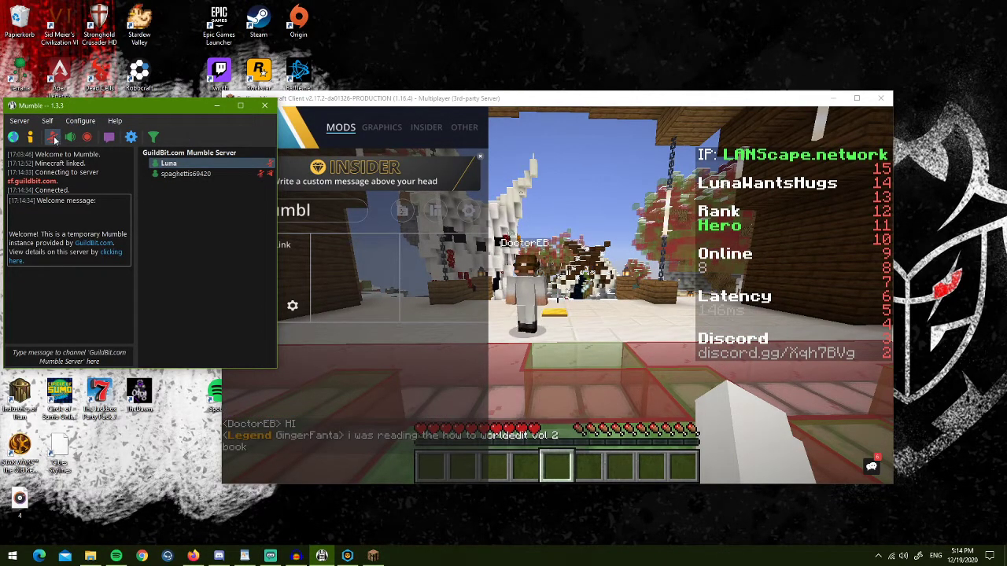
click(610, 235)
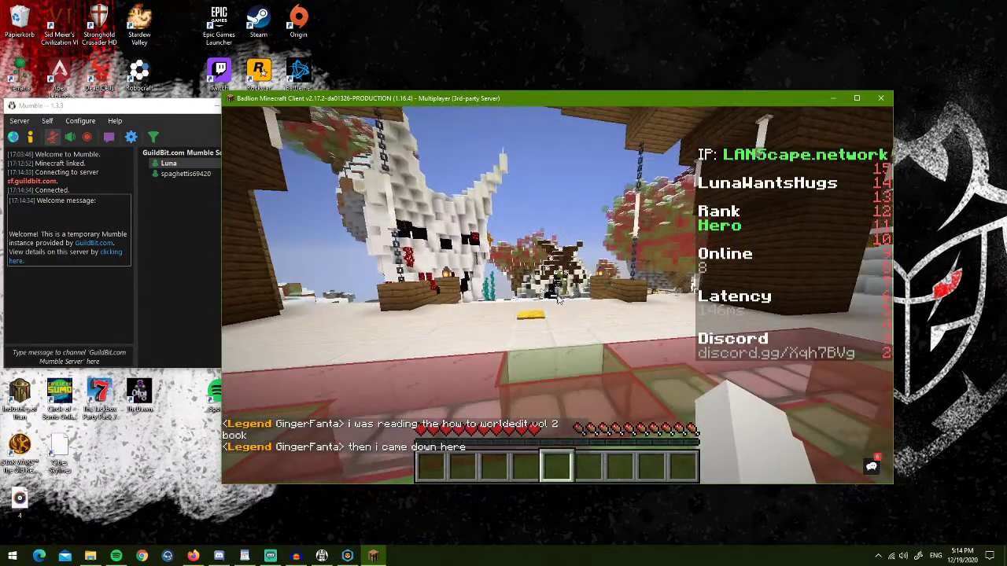
key(t)
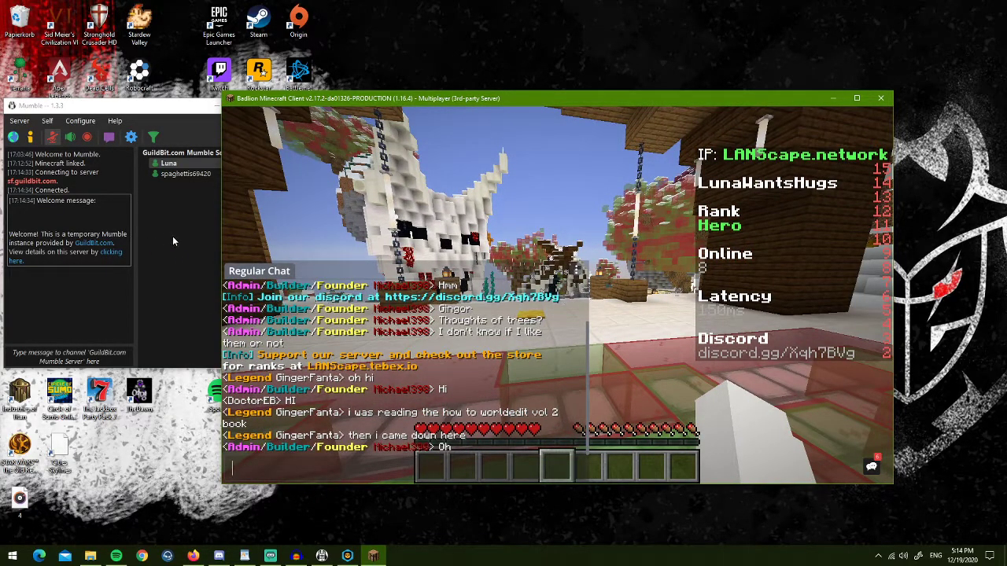
click(173, 241)
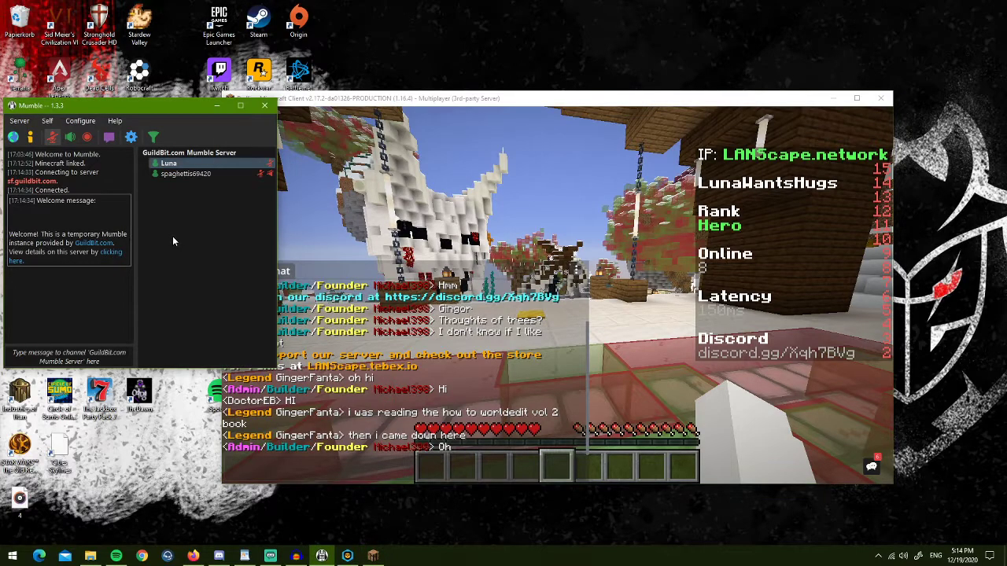
click(504, 199)
key(Escape)
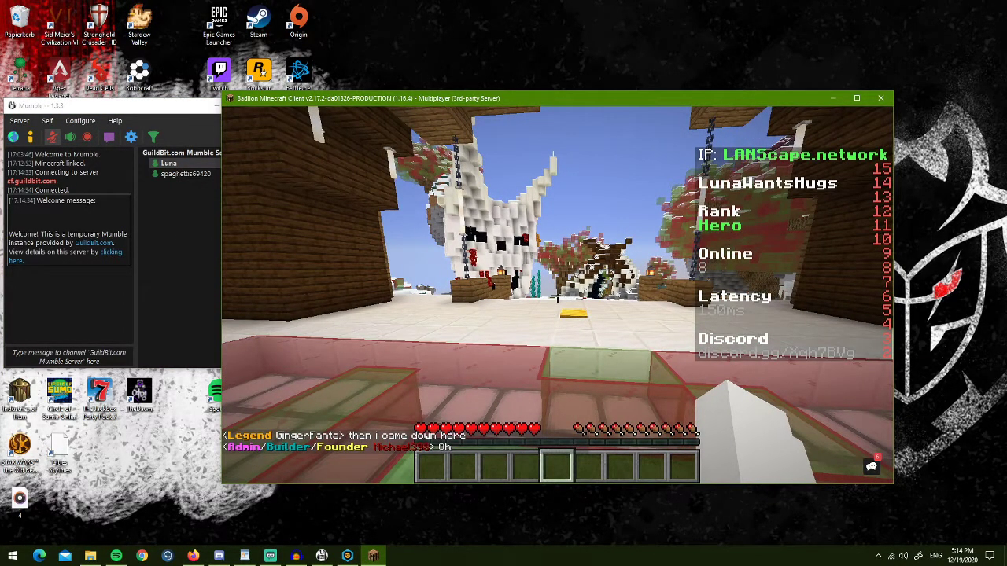
key(w)
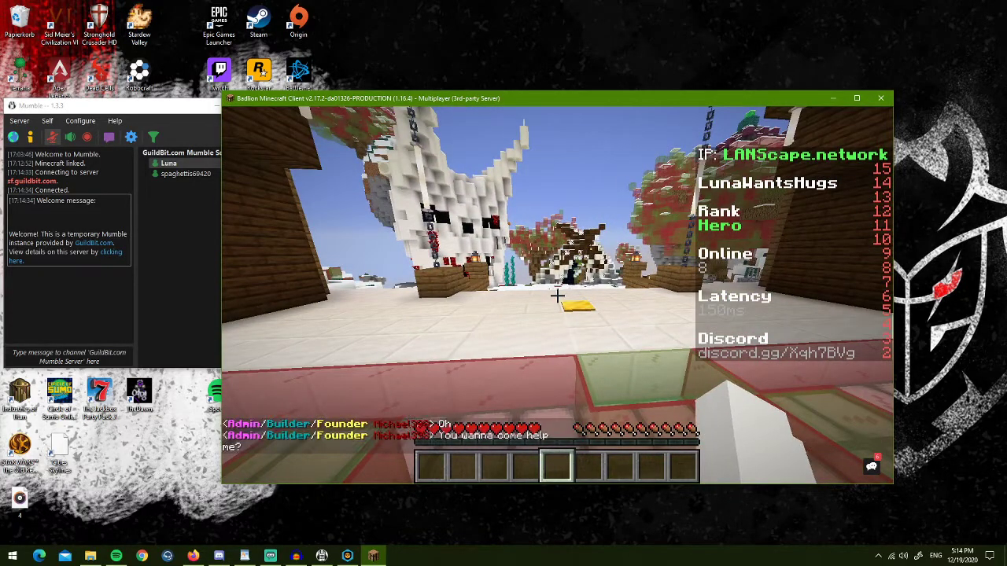
key(t)
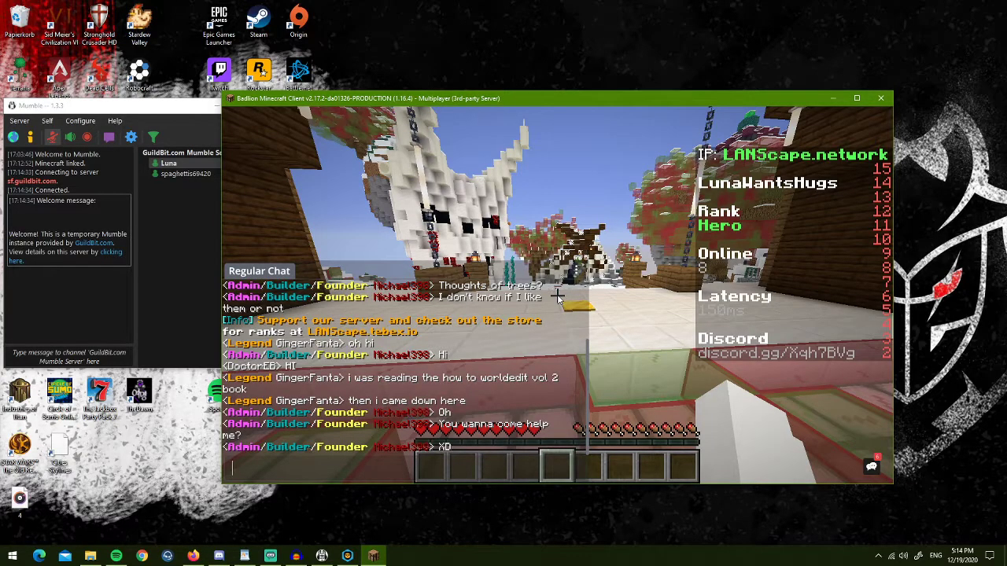
key(Escape)
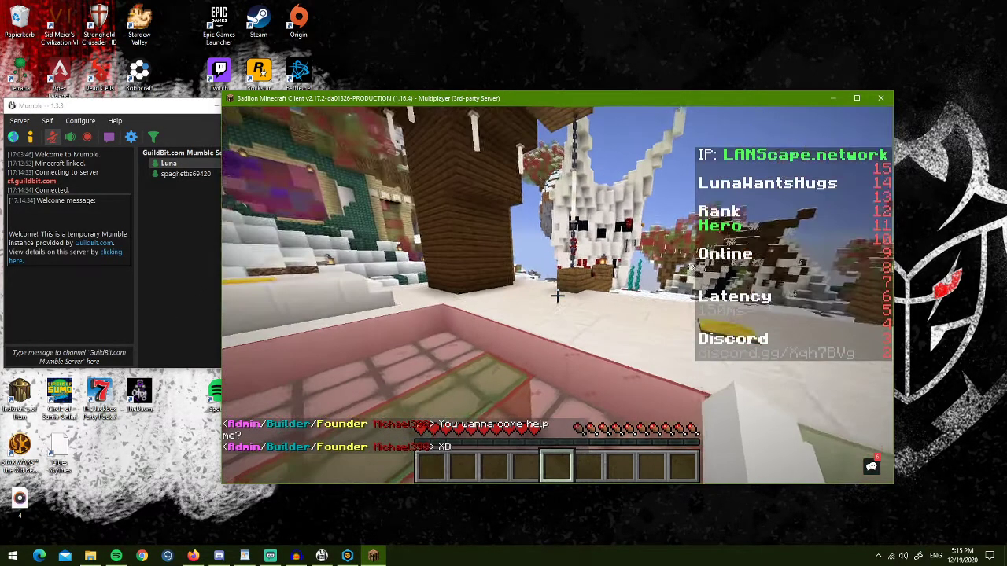
Move the Minecraft window clear of Mumble's user list and disconnect from the LANScape Minecraft server
key(t)
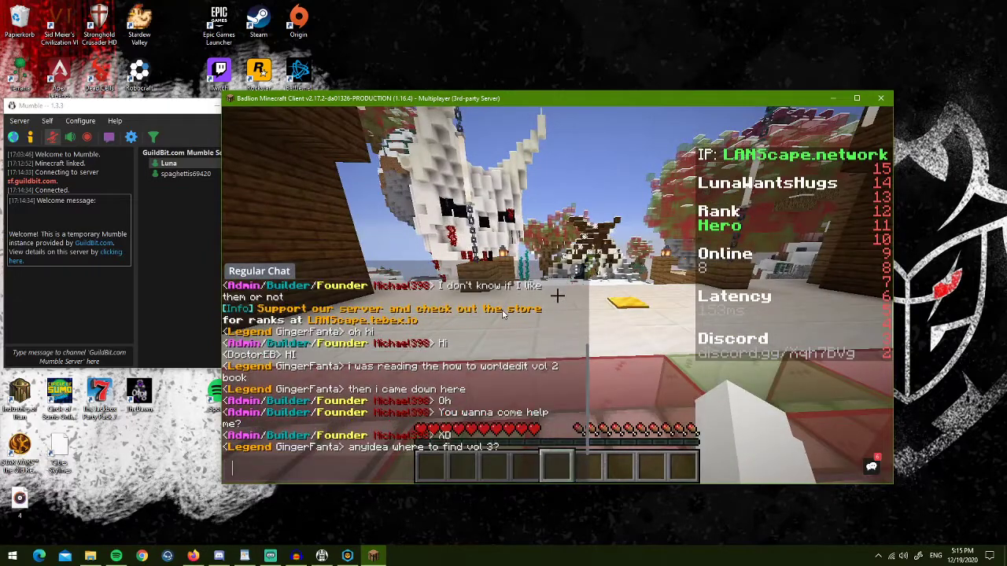
drag(318, 100, 365, 102)
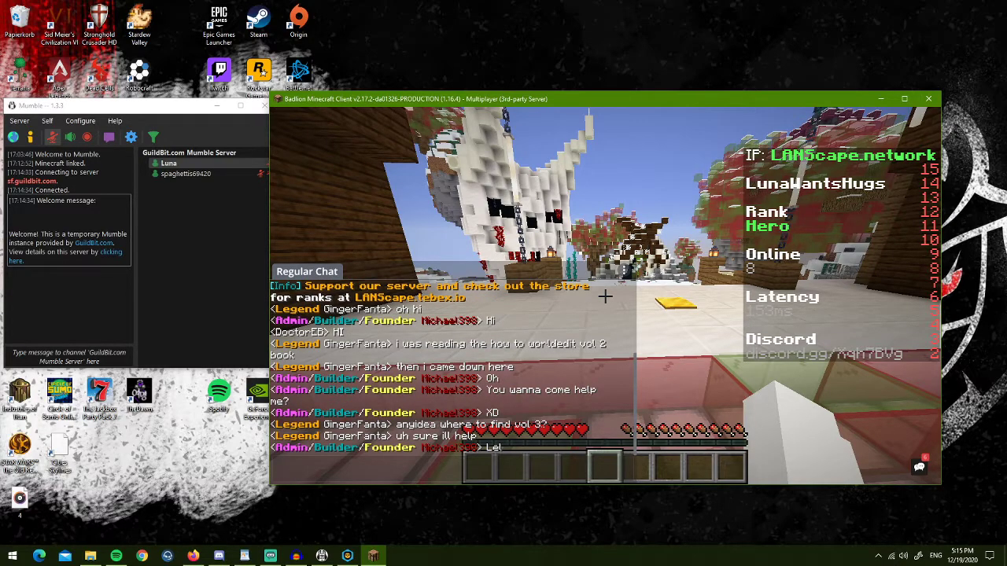
key(Escape)
key(Escape)
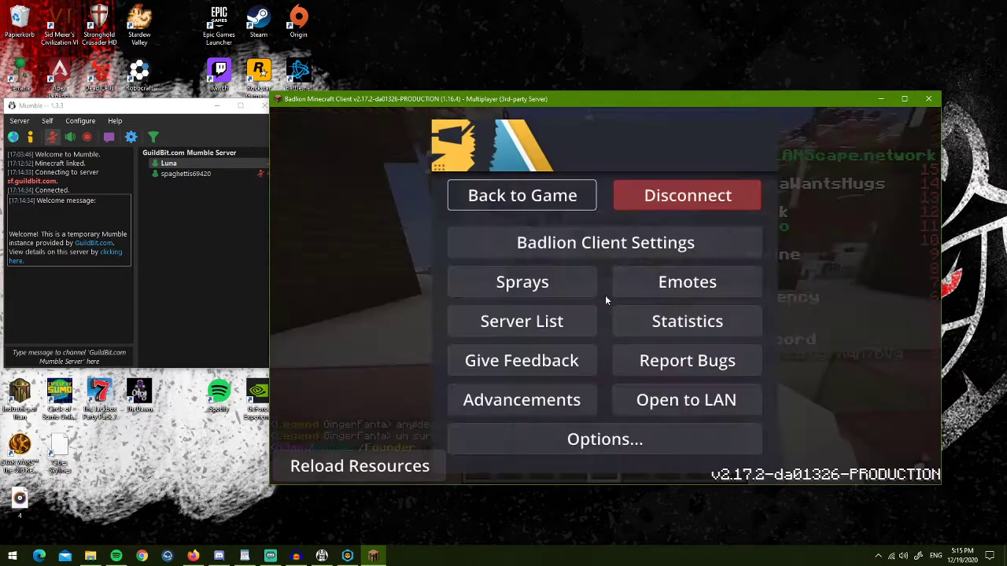
click(666, 206)
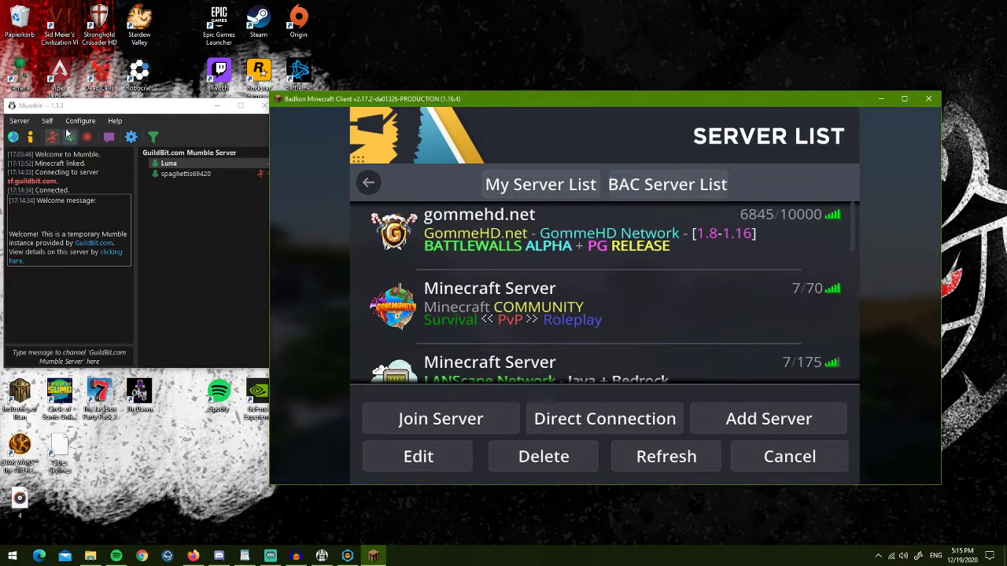
Switch to Mumble, shift its window slightly and check the log for the Minecraft link status after disconnecting
click(170, 208)
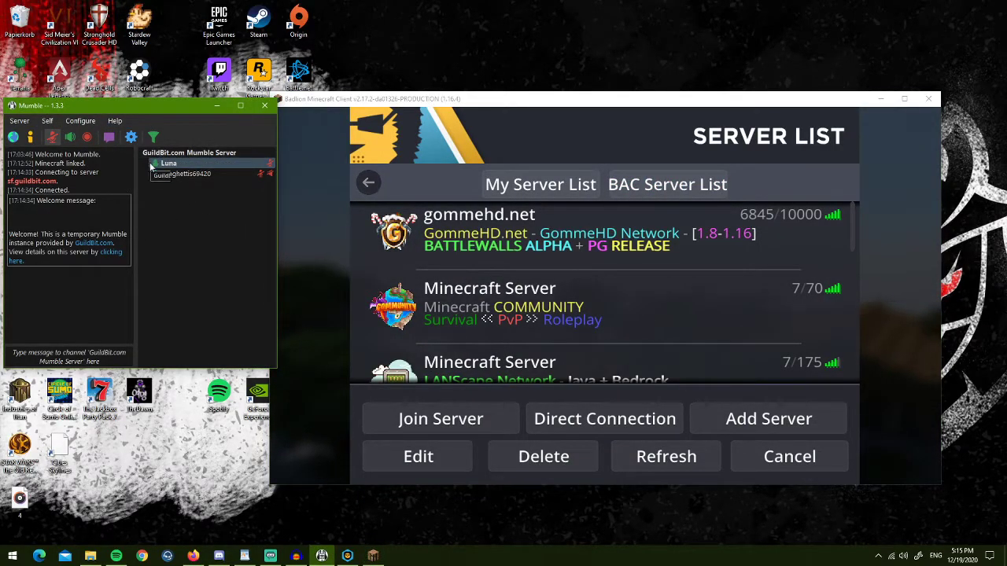
drag(69, 112, 97, 111)
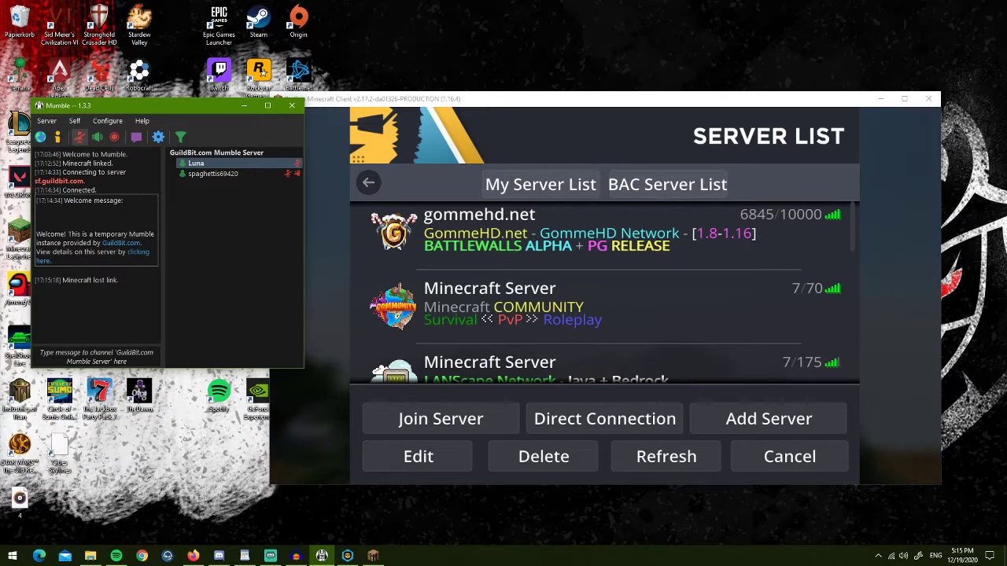
key(alt+Tab)
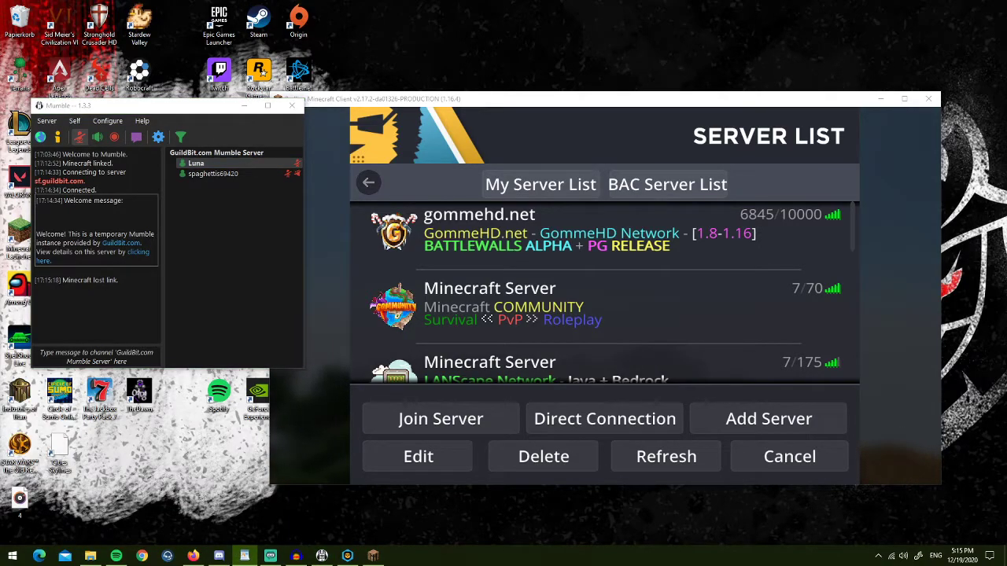